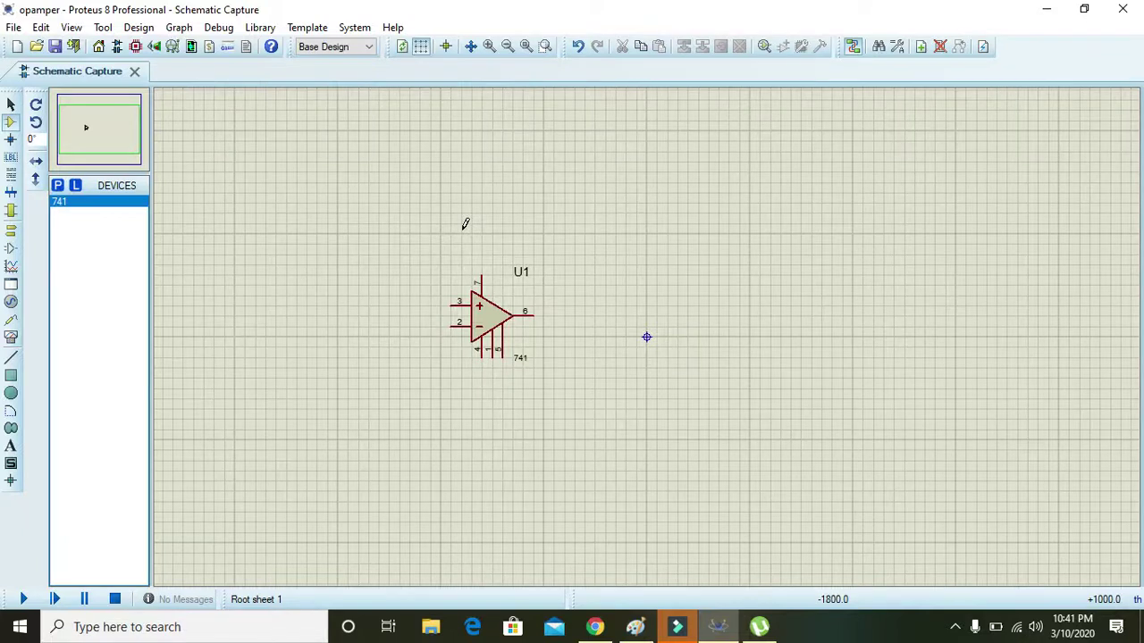
# Zoom in and nudge the 741 op-amp U1 further right on the sheet
pyautogui.click(485, 332)
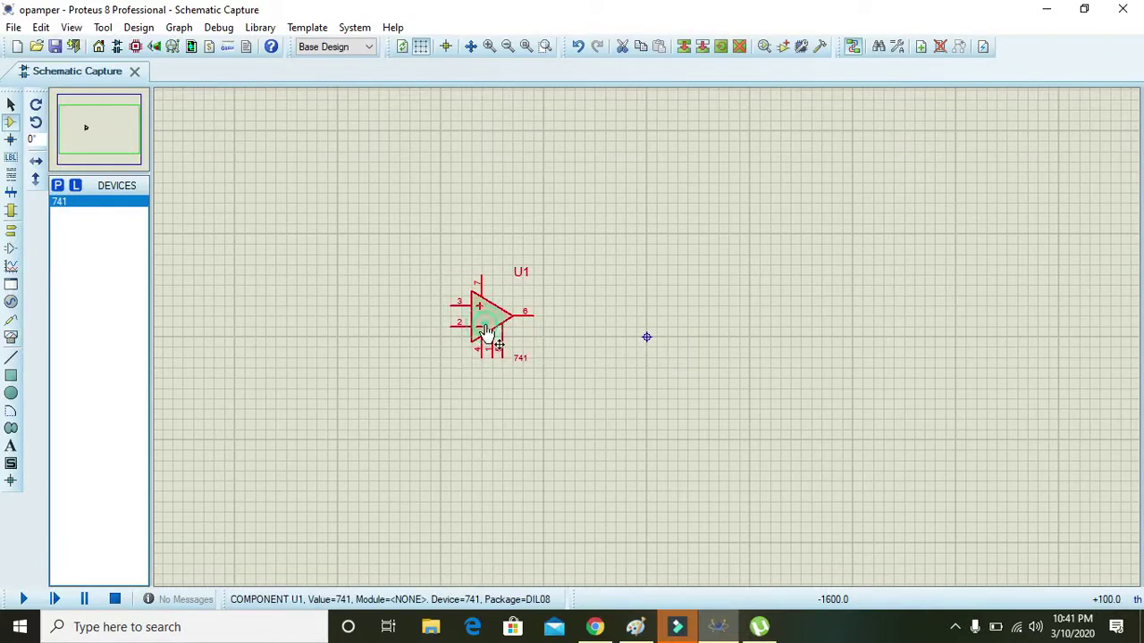
pyautogui.moveTo(487, 331); pyautogui.dragTo(498, 332)
pyautogui.click(416, 143)
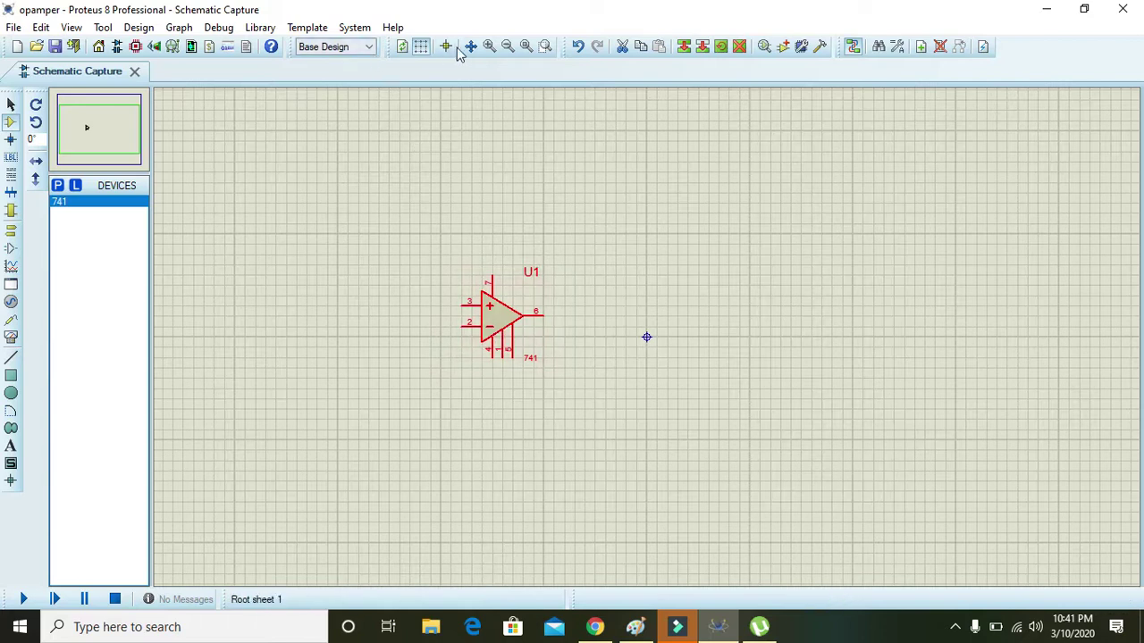
pyautogui.click(490, 47)
pyautogui.click(416, 291)
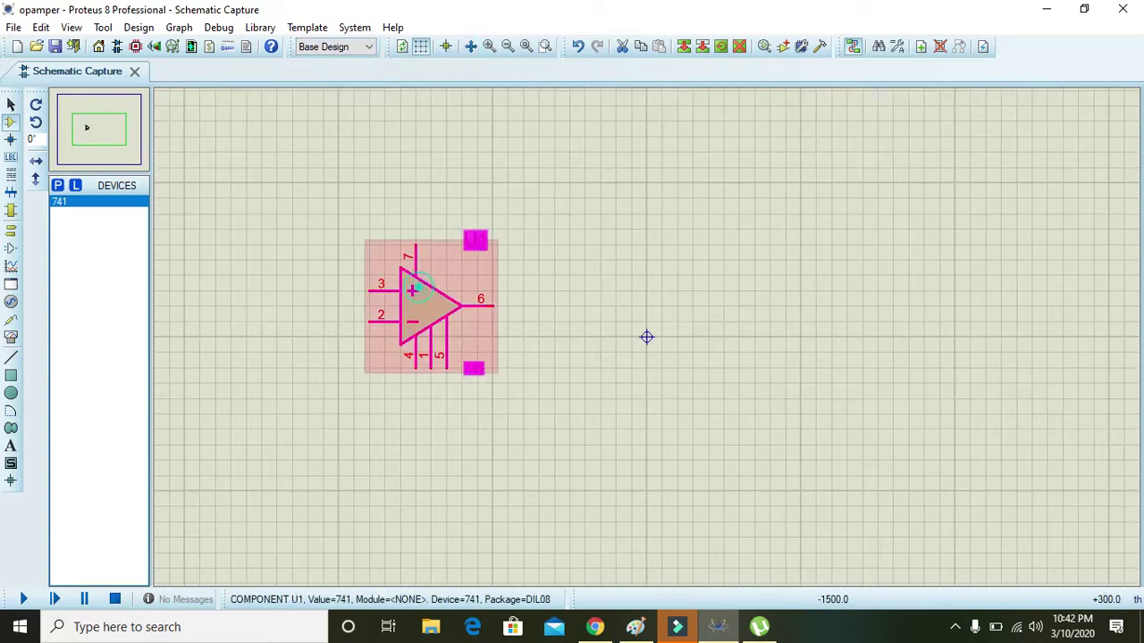
pyautogui.moveTo(416, 291); pyautogui.dragTo(478, 291)
pyautogui.click(554, 402)
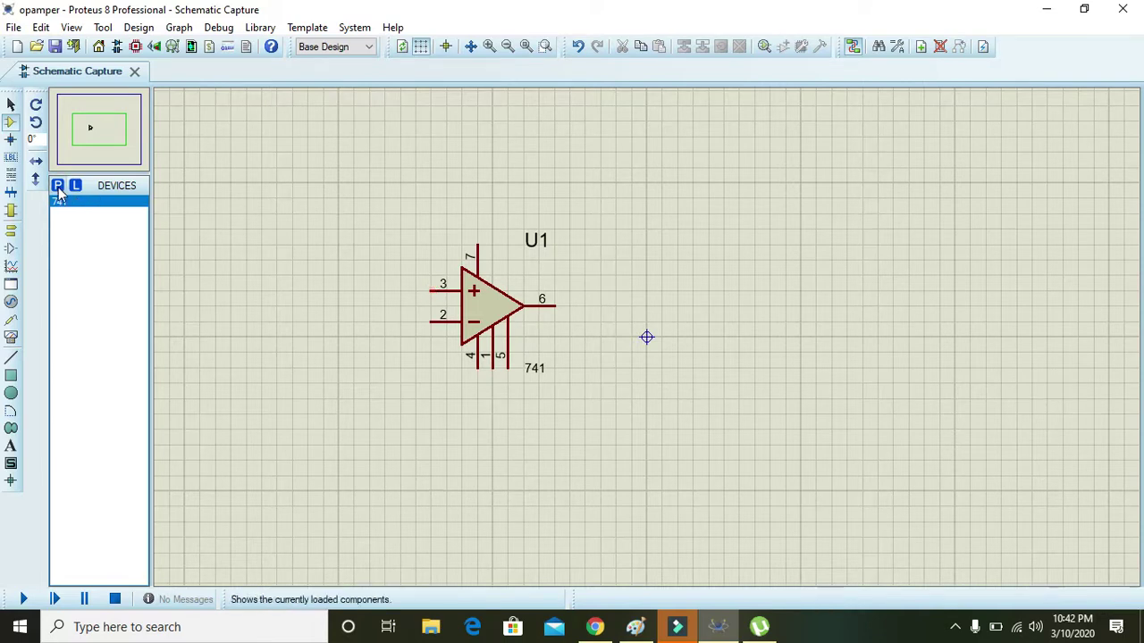
# Place a DC source left of the op-amp and wire it to U1 pin 3
pyautogui.click(11, 303)
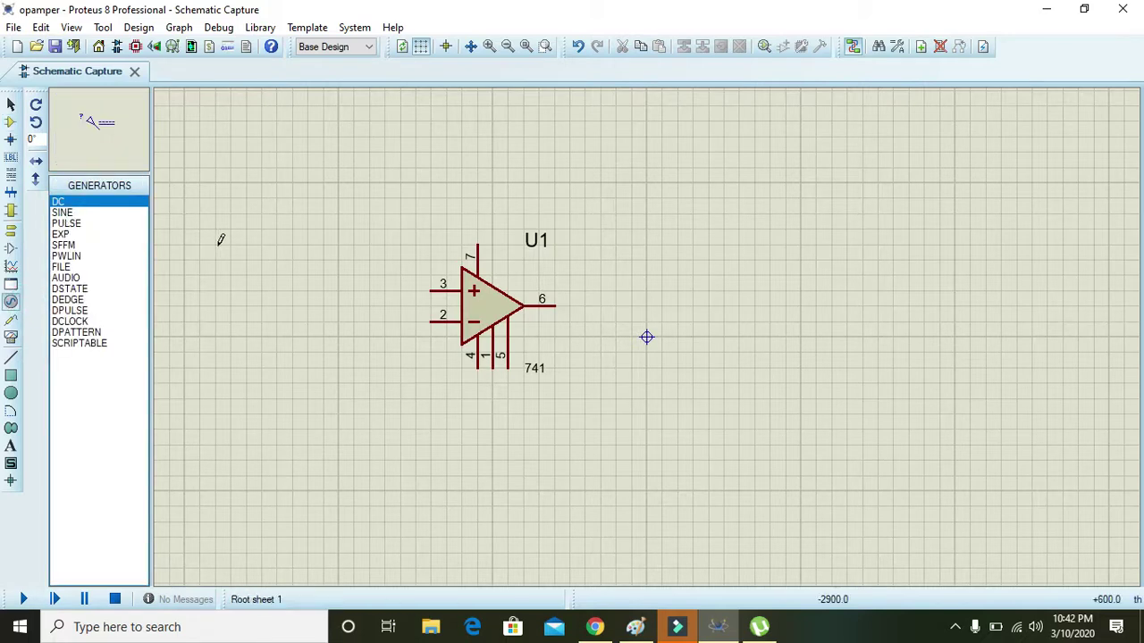
pyautogui.click(325, 243)
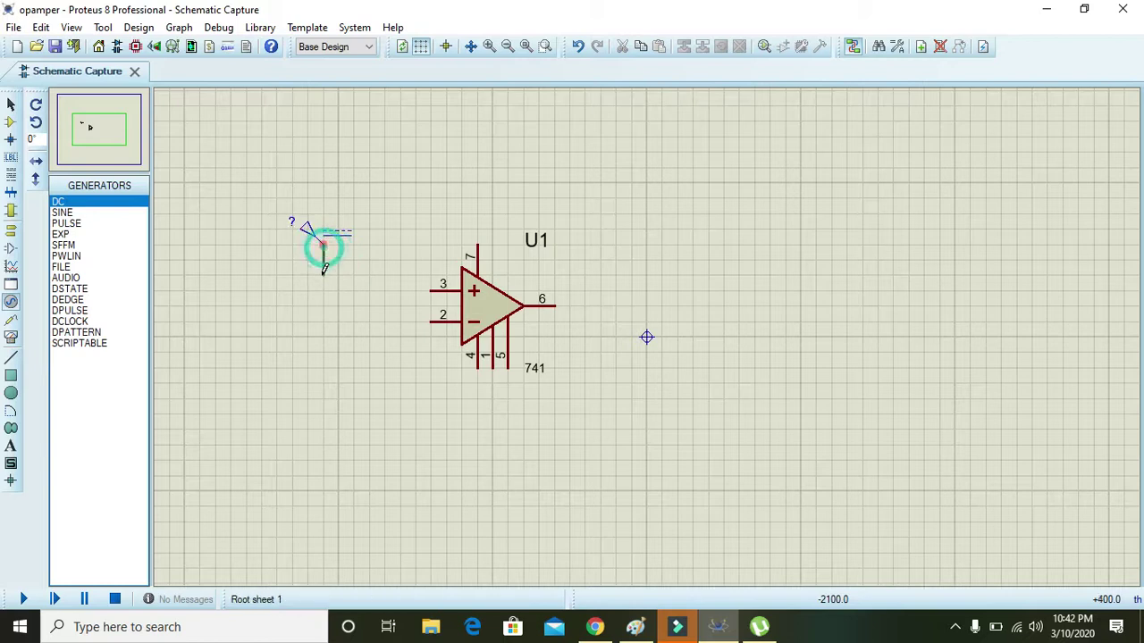
pyautogui.click(323, 244)
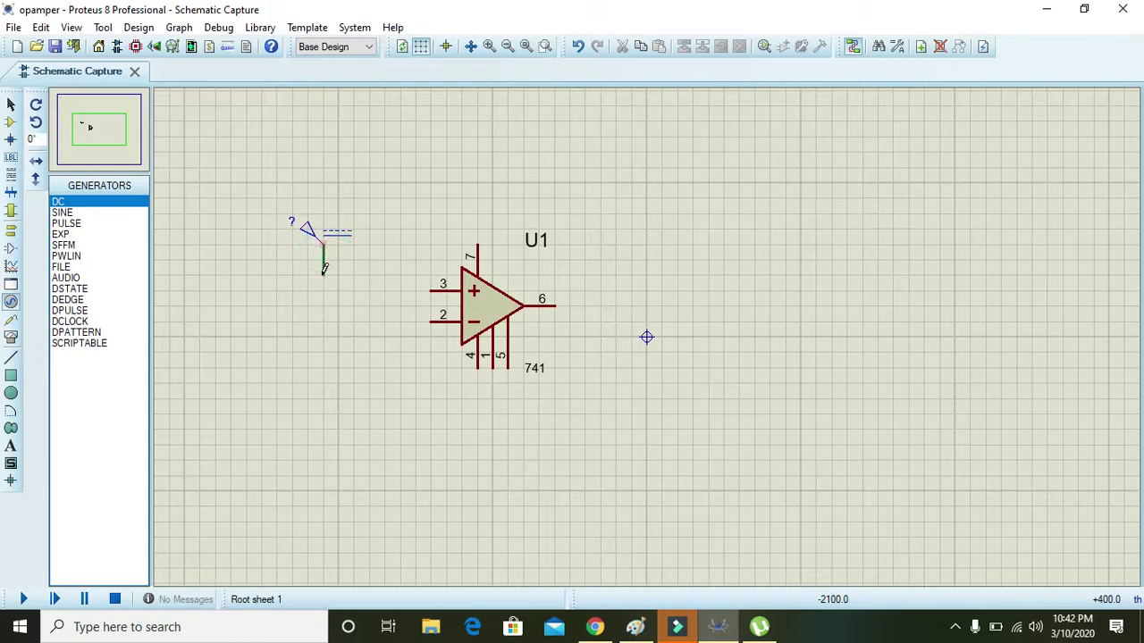
pyautogui.click(433, 285)
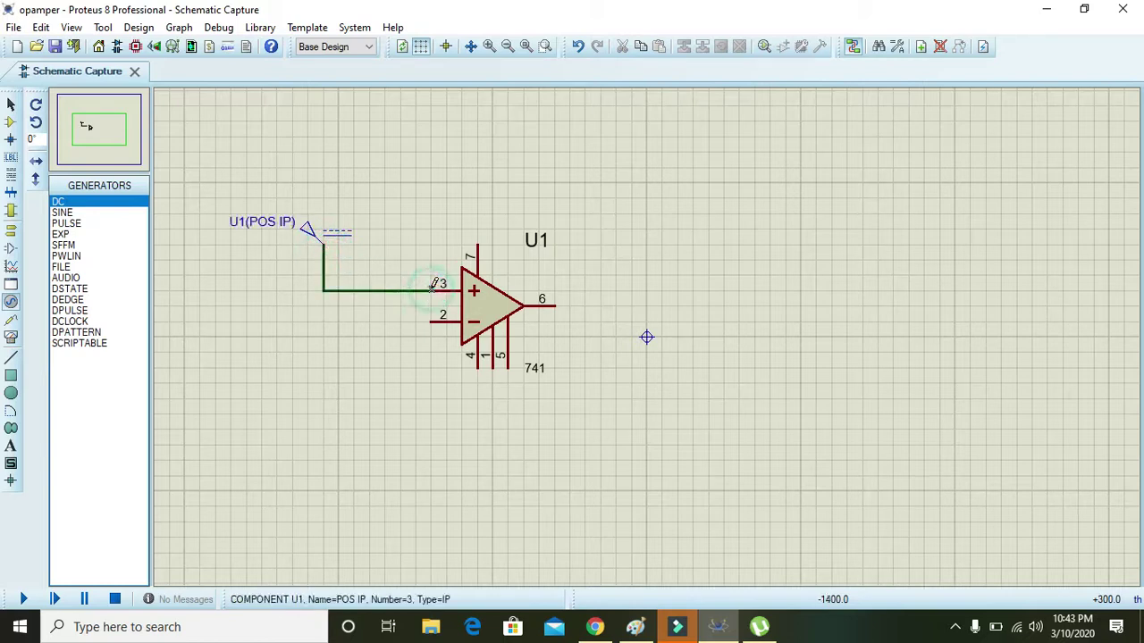
# Set the DC source's voltage to 1.2 V
pyautogui.doubleClick(305, 237)
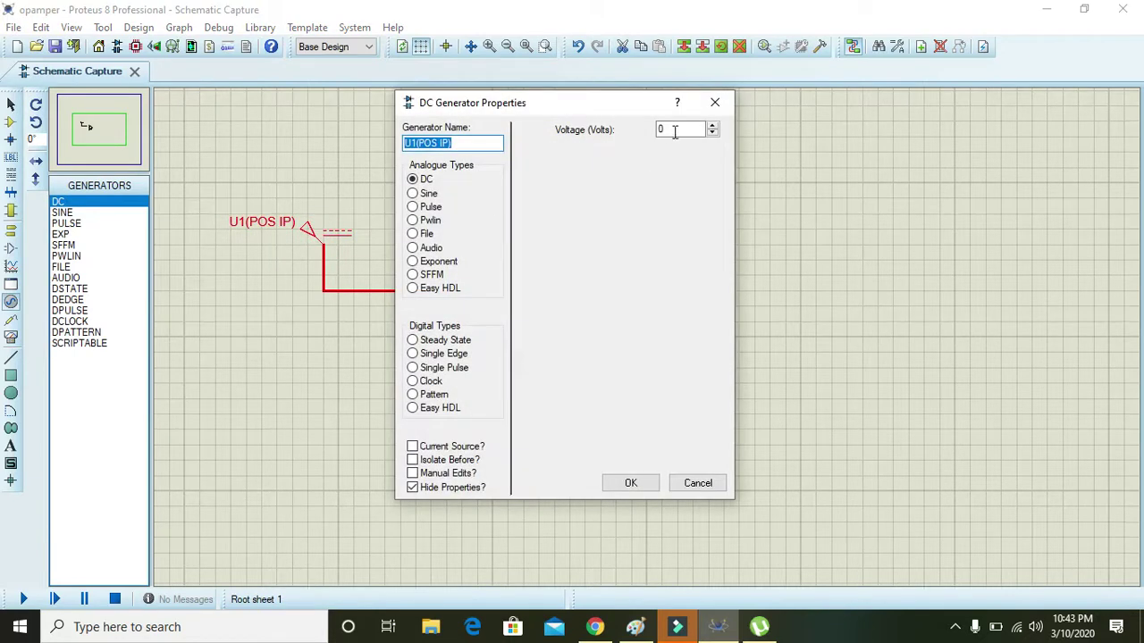
pyautogui.doubleClick(674, 131)
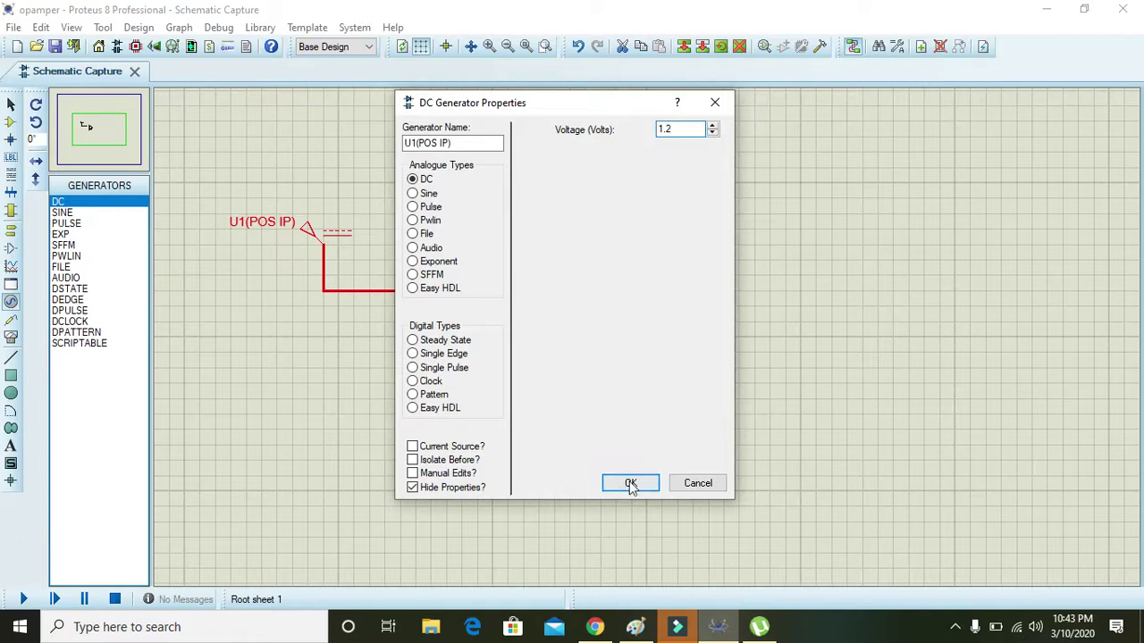
pyautogui.click(630, 484)
pyautogui.click(397, 396)
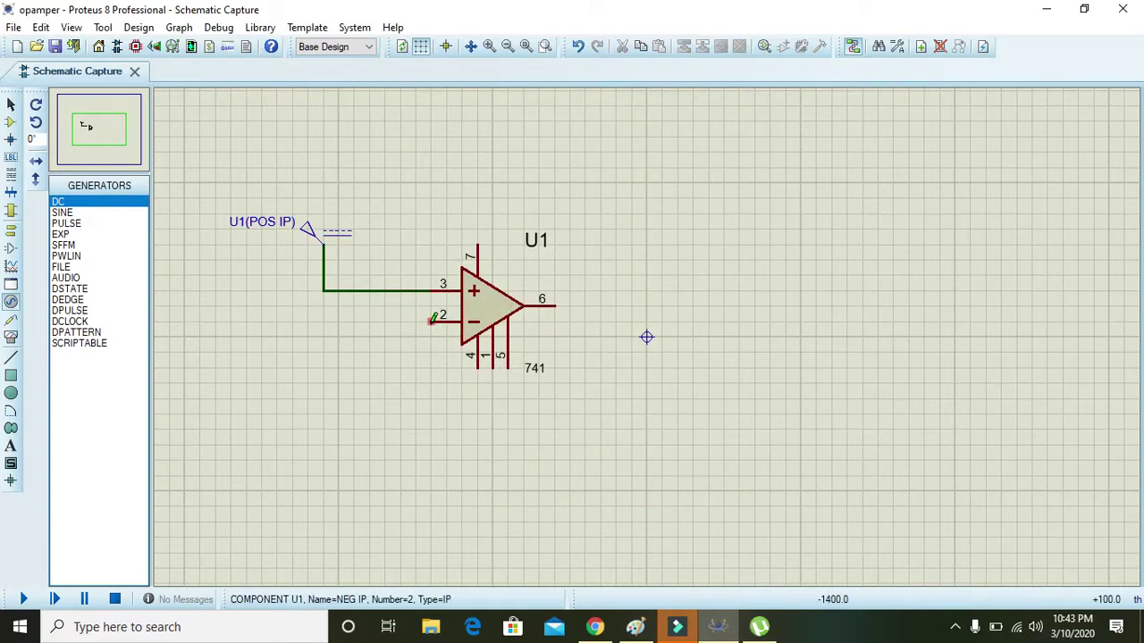
pyautogui.click(11, 121)
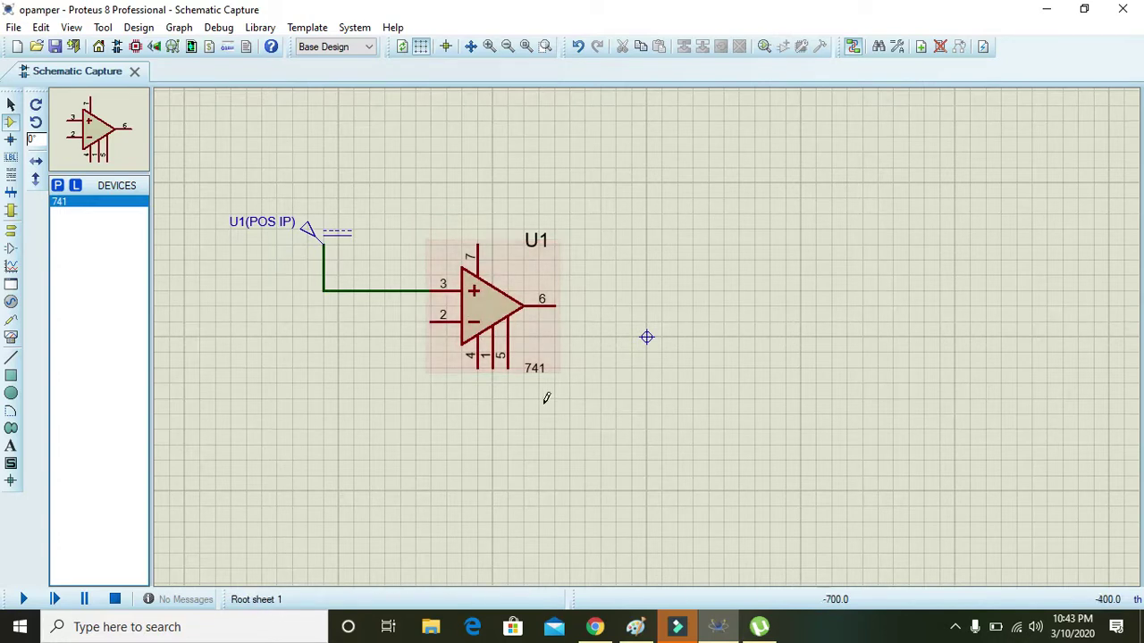
pyautogui.click(635, 627)
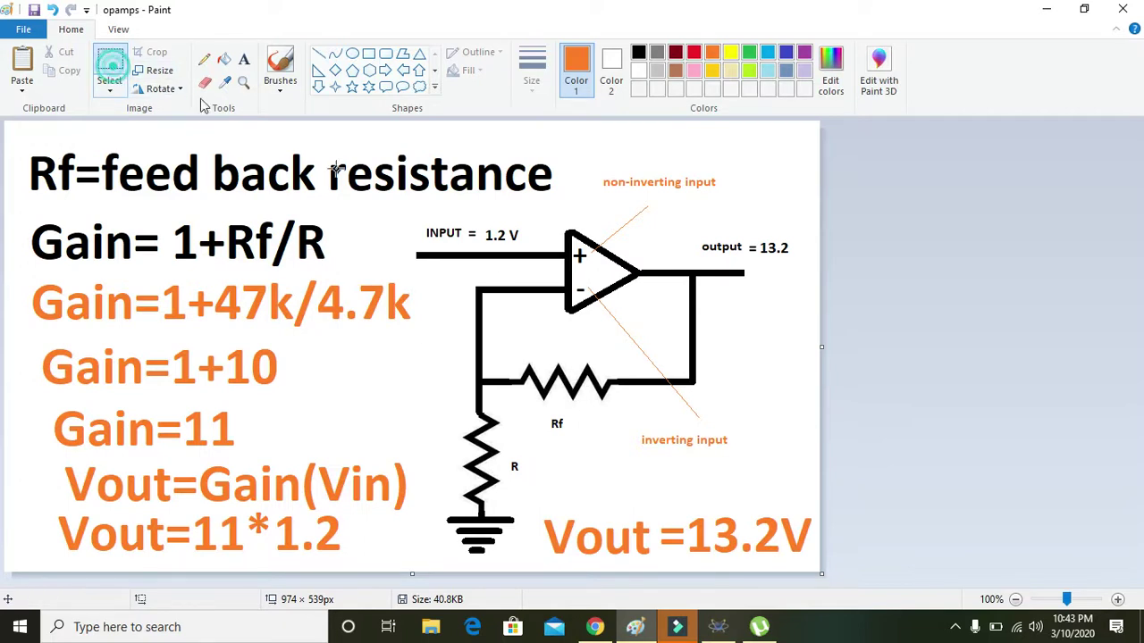
pyautogui.moveTo(513, 349); pyautogui.dragTo(626, 434)
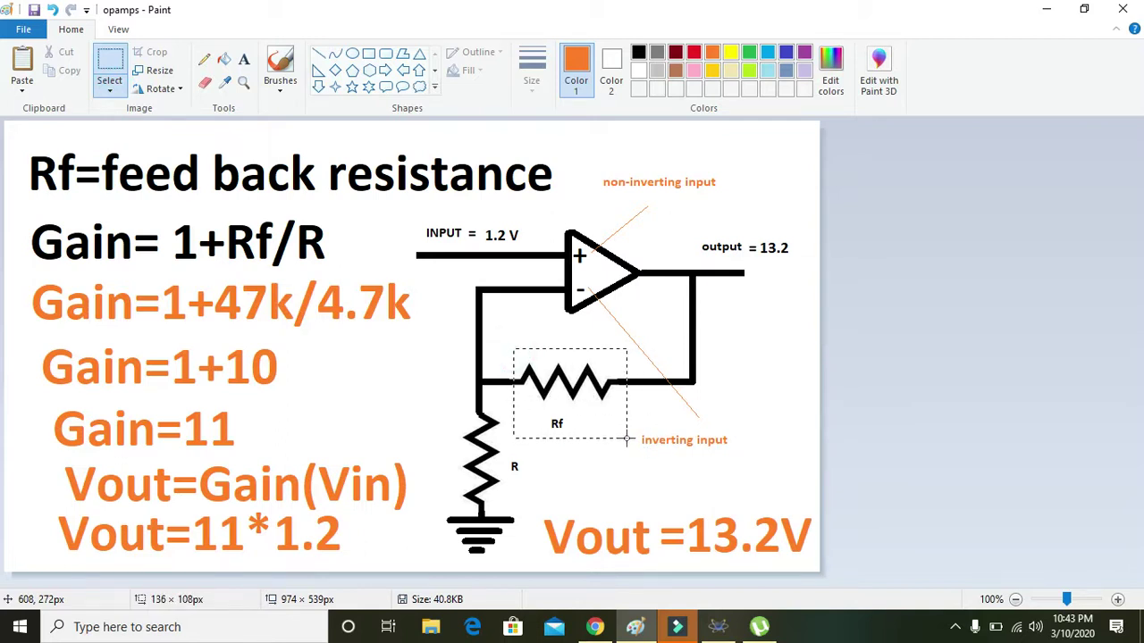
pyautogui.moveTo(626, 439); pyautogui.dragTo(625, 435)
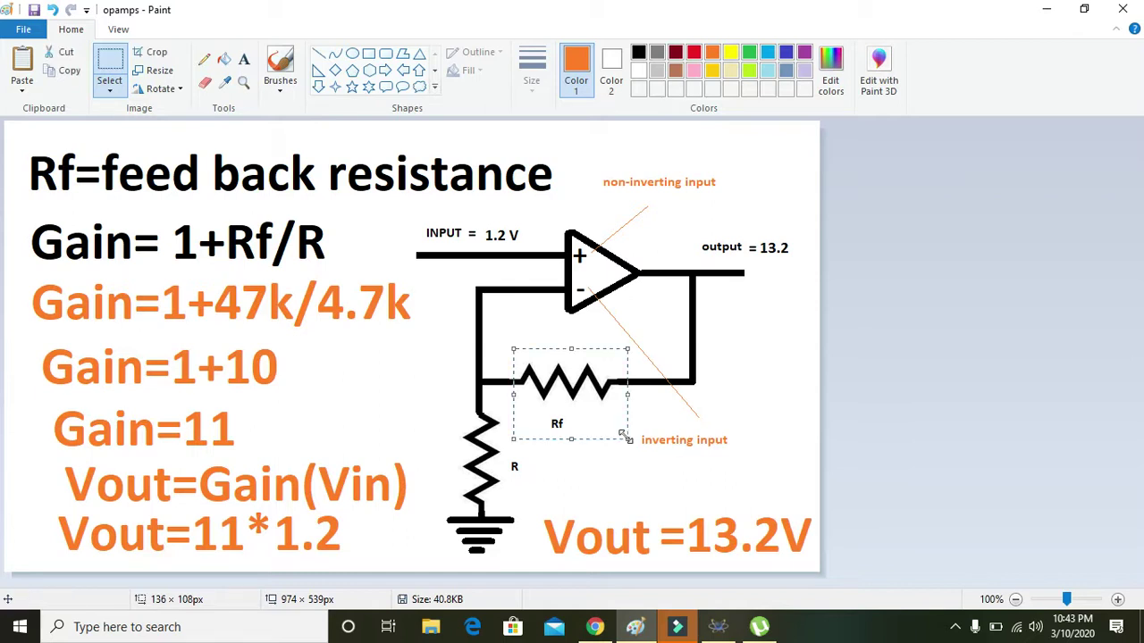
pyautogui.click(506, 319)
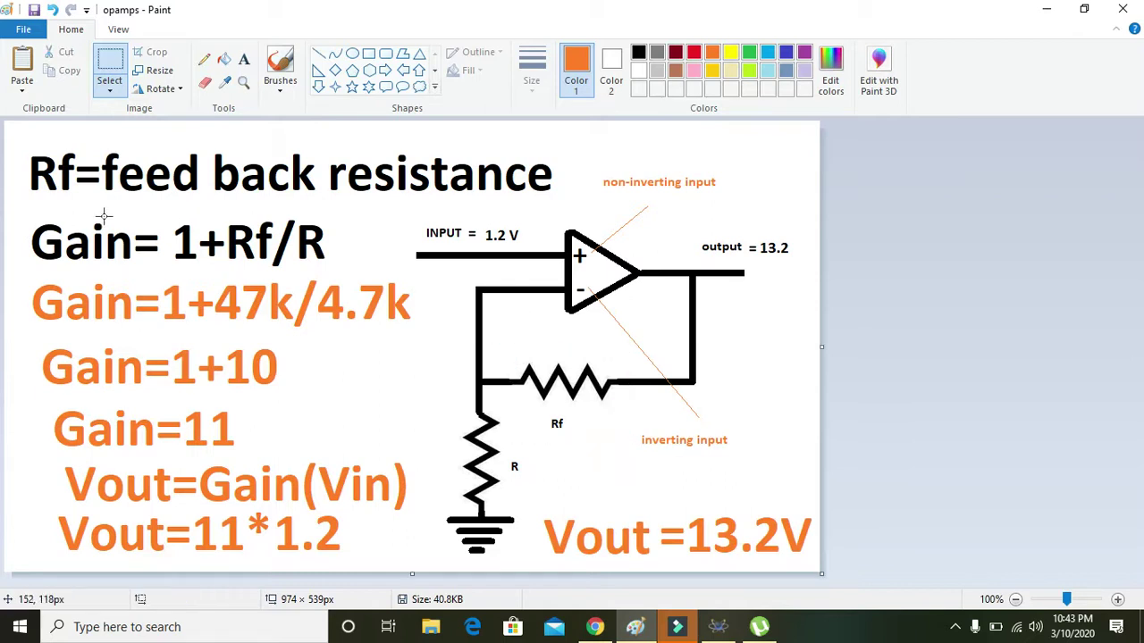
pyautogui.moveTo(28, 211); pyautogui.dragTo(333, 274)
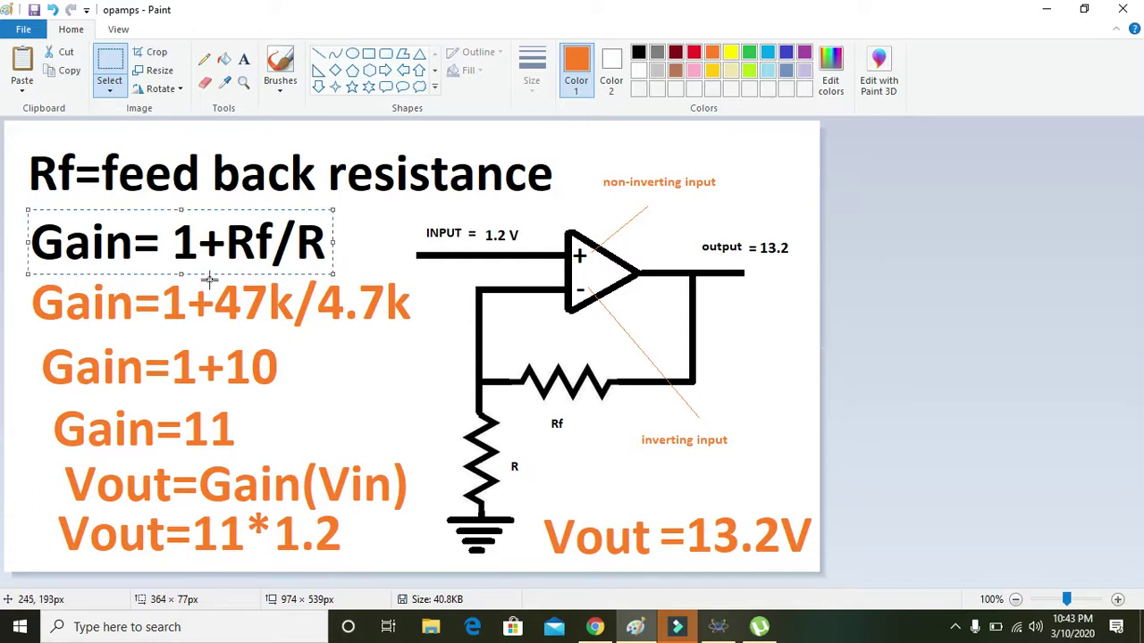
pyautogui.moveTo(208, 280); pyautogui.dragTo(294, 323)
pyautogui.click(316, 278)
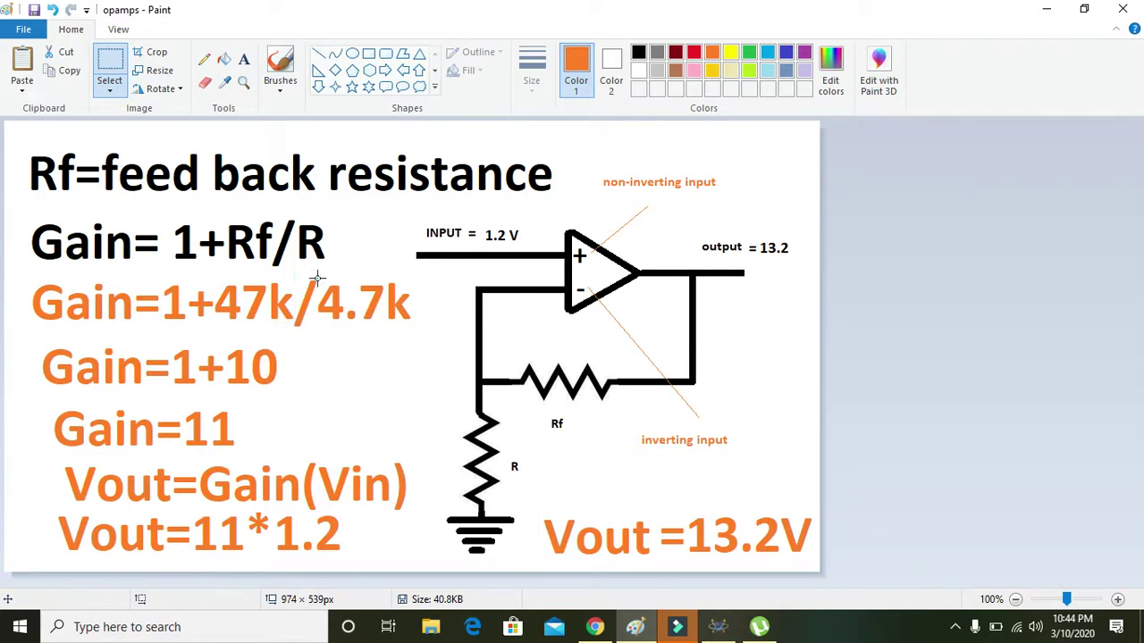
pyautogui.moveTo(316, 278); pyautogui.dragTo(430, 338)
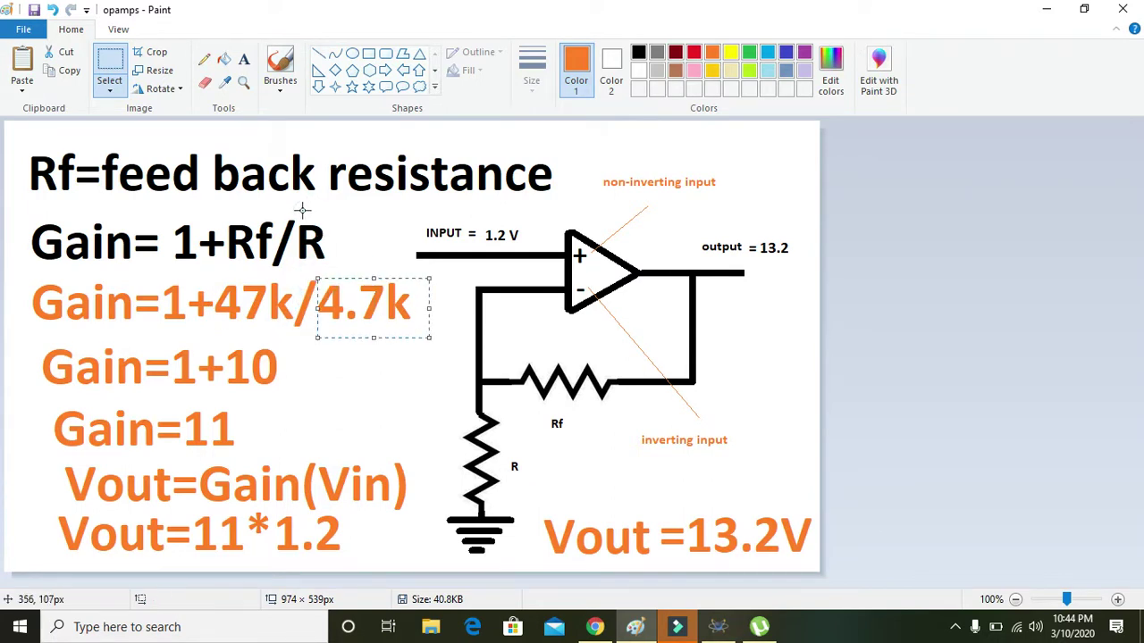
pyautogui.moveTo(302, 210); pyautogui.dragTo(366, 261)
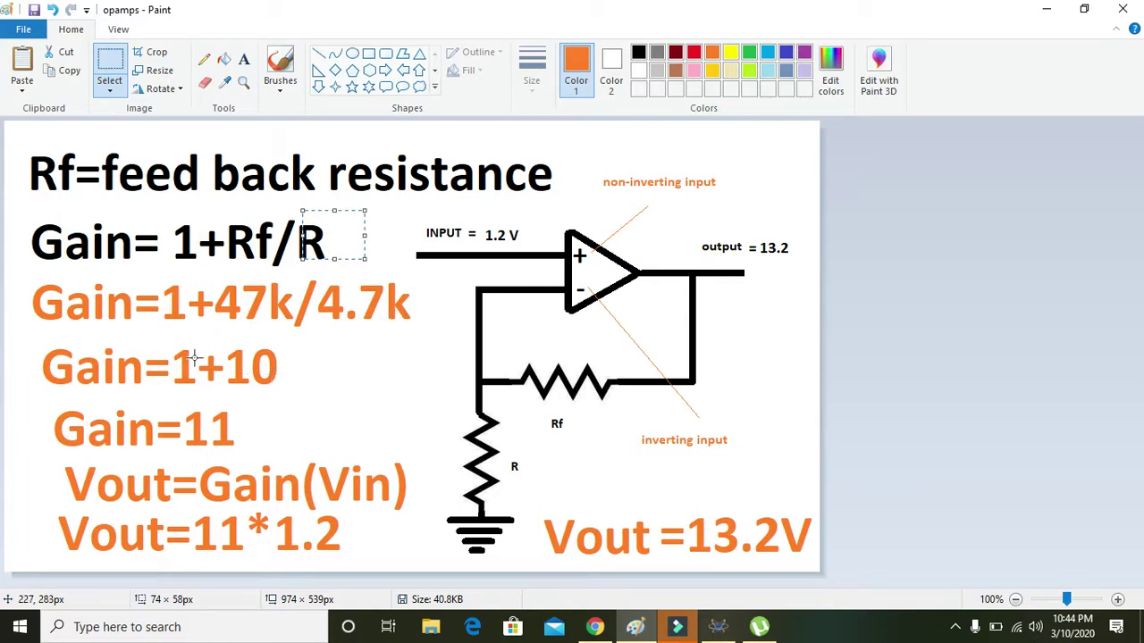
pyautogui.moveTo(184, 405); pyautogui.dragTo(241, 453)
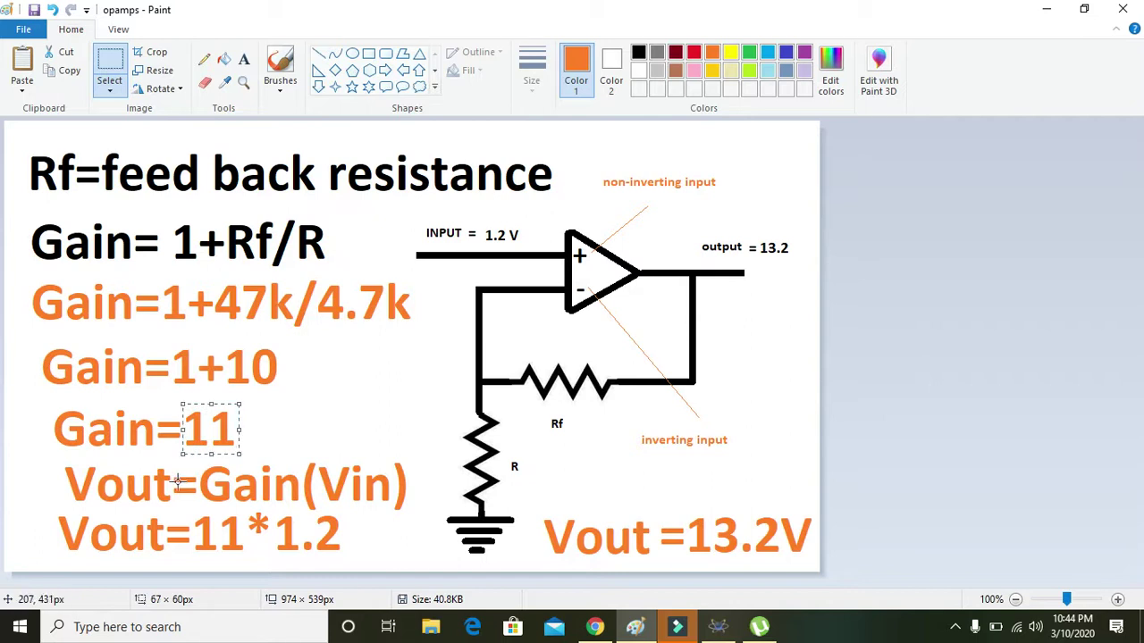
pyautogui.moveTo(169, 463); pyautogui.dragTo(63, 509)
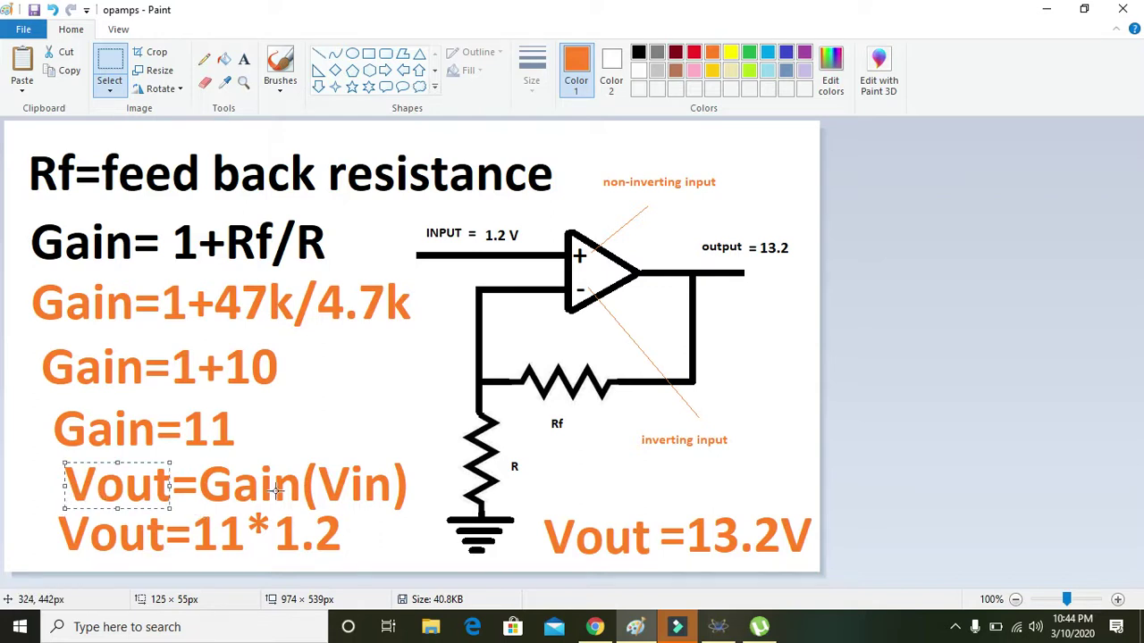
pyautogui.moveTo(317, 460); pyautogui.dragTo(402, 511)
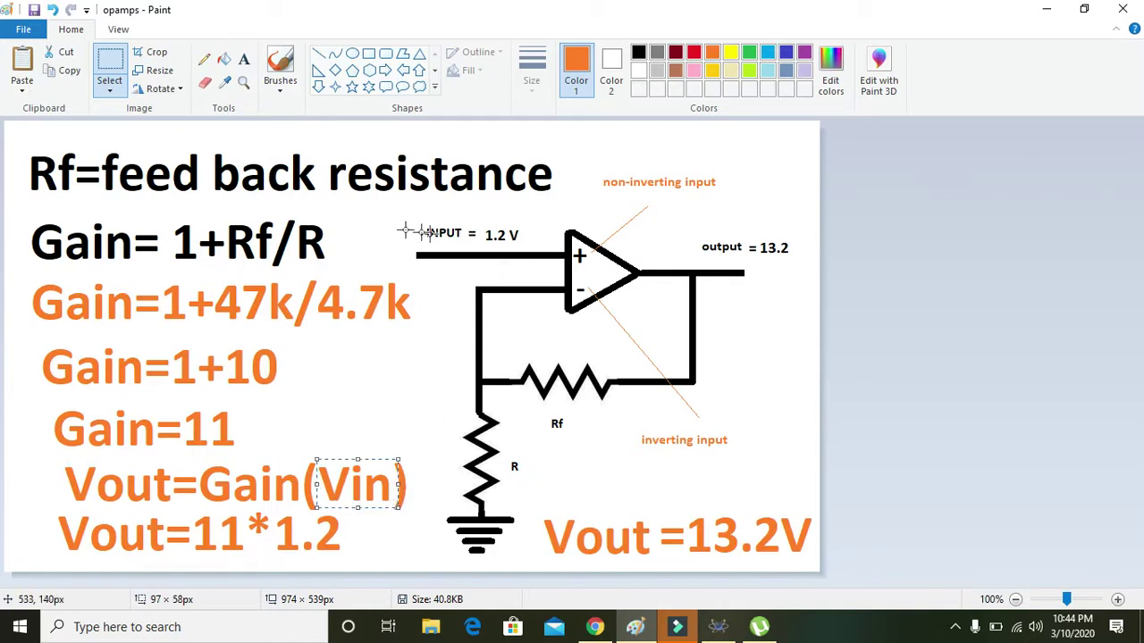
pyautogui.moveTo(407, 216); pyautogui.dragTo(524, 253)
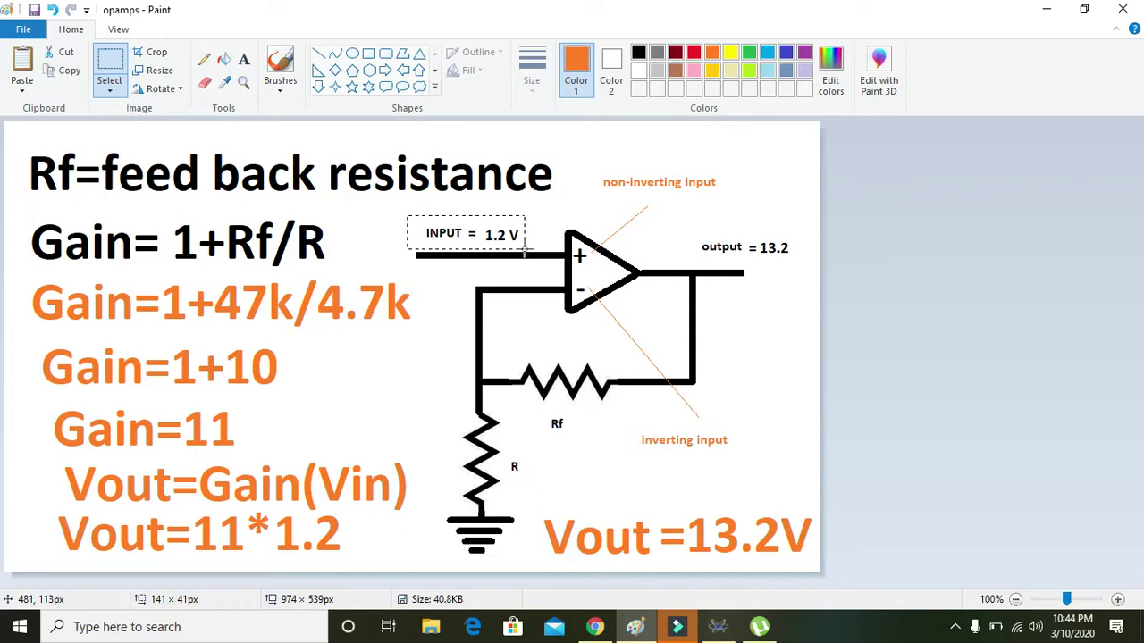
pyautogui.moveTo(525, 253); pyautogui.dragTo(525, 247)
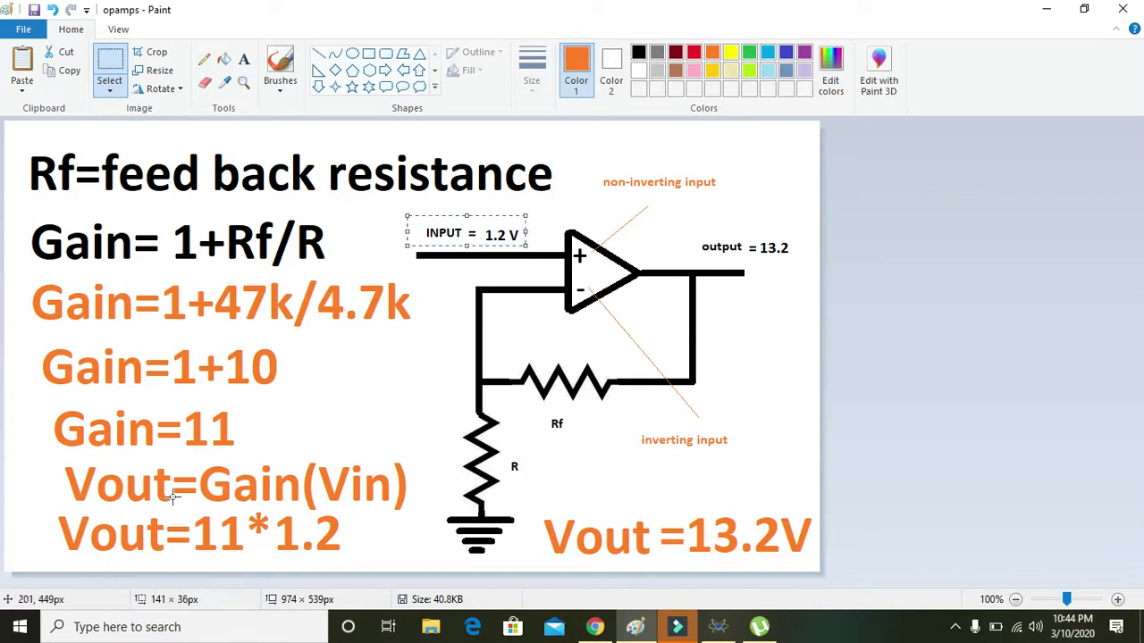
pyautogui.moveTo(188, 505); pyautogui.dragTo(256, 561)
pyautogui.moveTo(534, 504)
pyautogui.mouseDown()
pyautogui.moveTo(848, 572)
pyautogui.moveTo(833, 550)
pyautogui.moveTo(822, 560)
pyautogui.mouseUp()
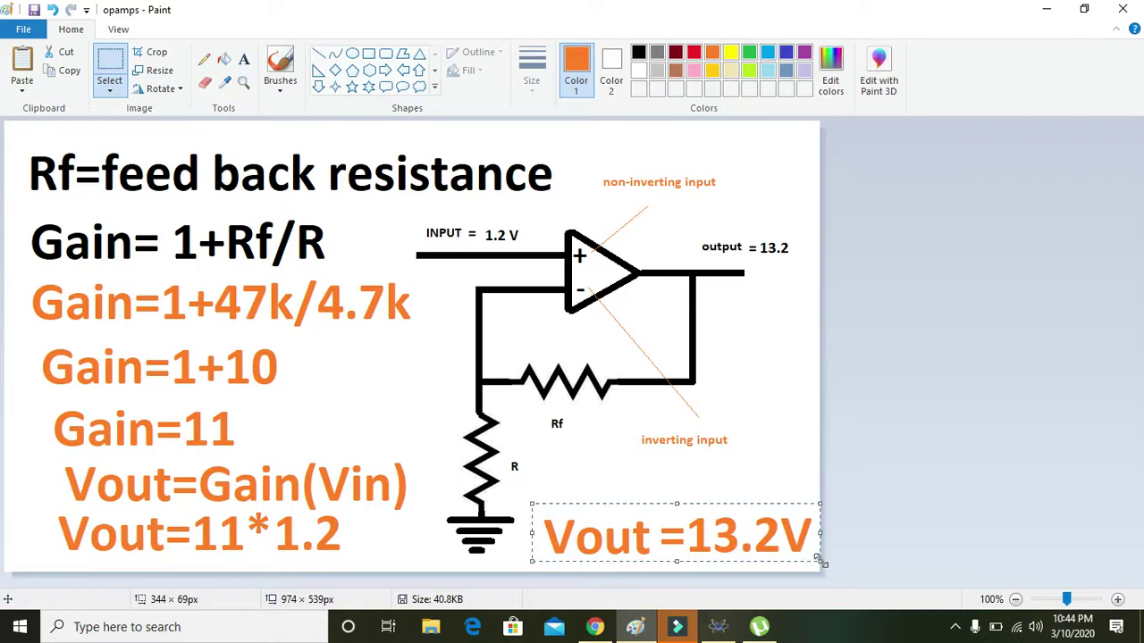
pyautogui.click(716, 628)
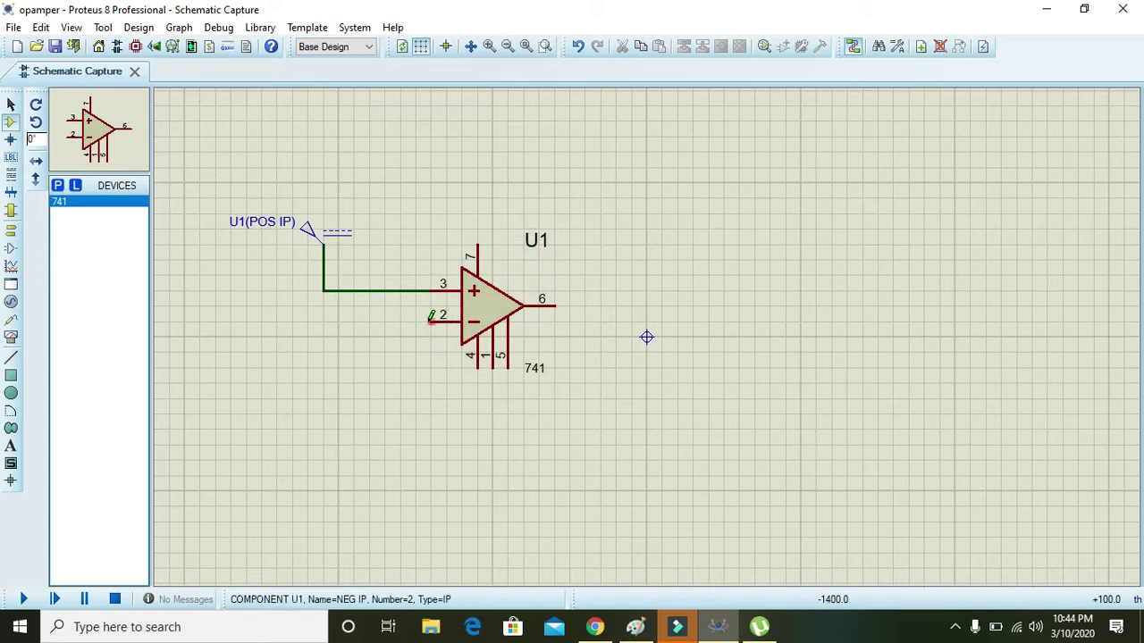
# Search 'resistors', filter to 0.6W Metal Film, and select the MINRES10K resistor
pyautogui.click(57, 186)
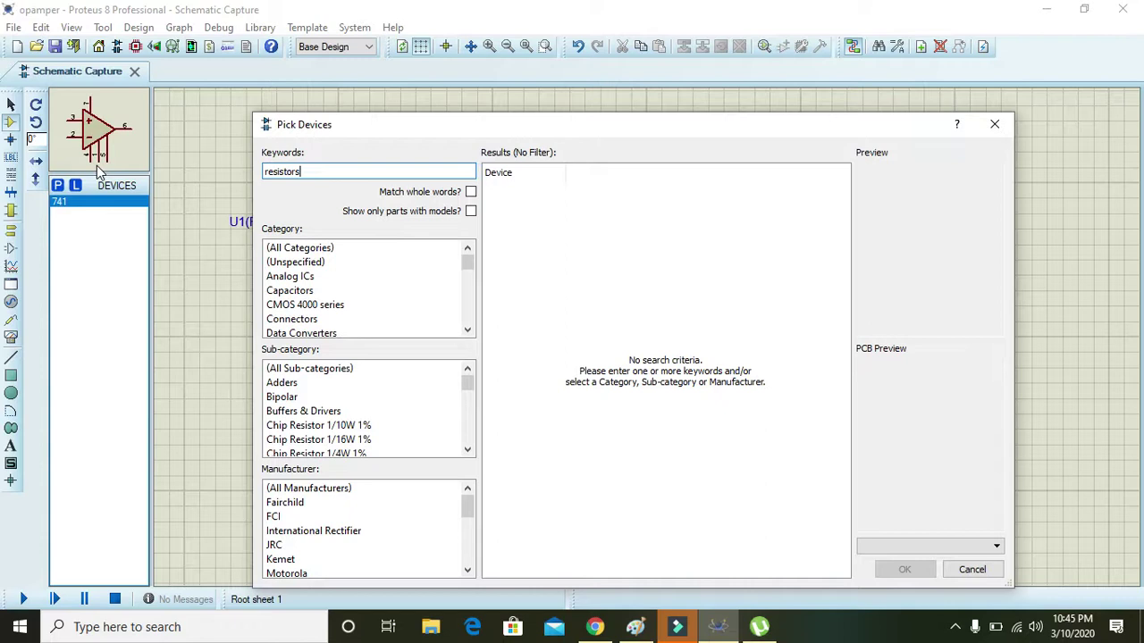
pyautogui.write('resistors')
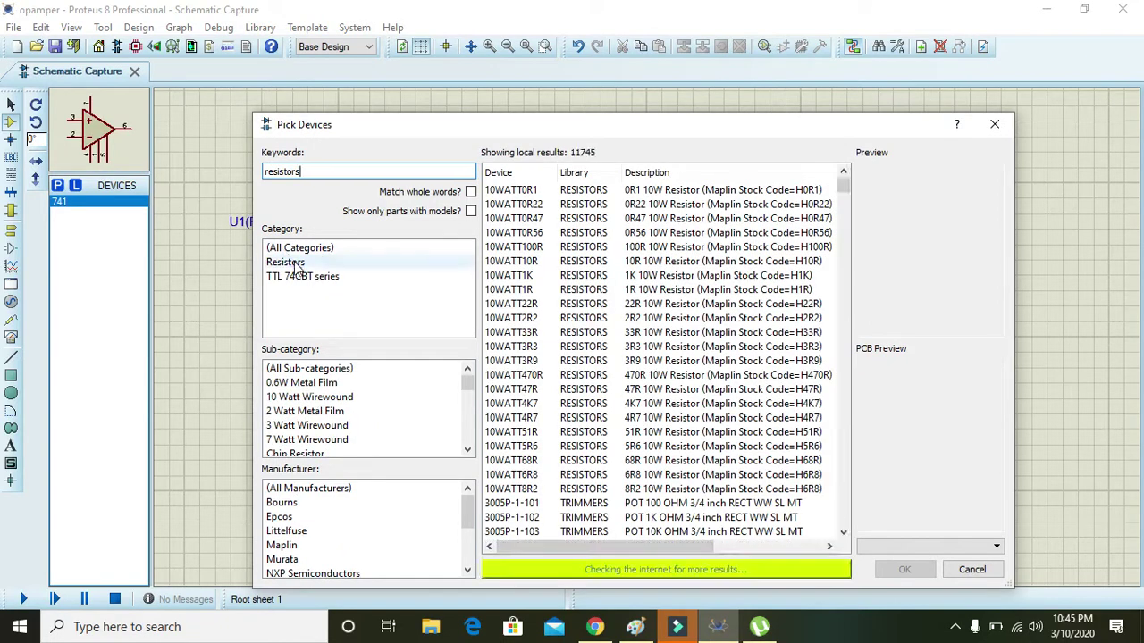
pyautogui.click(340, 382)
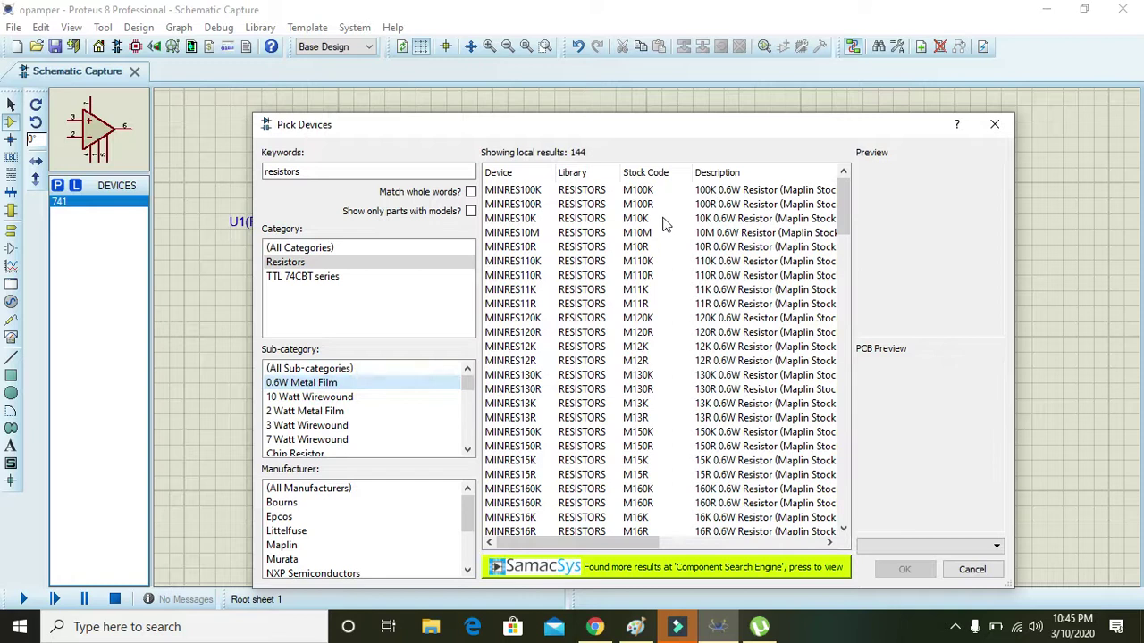
pyautogui.click(663, 220)
# Add MINRES10K, place R1 below the op-amp and wire it to output pin 6
pyautogui.click(905, 569)
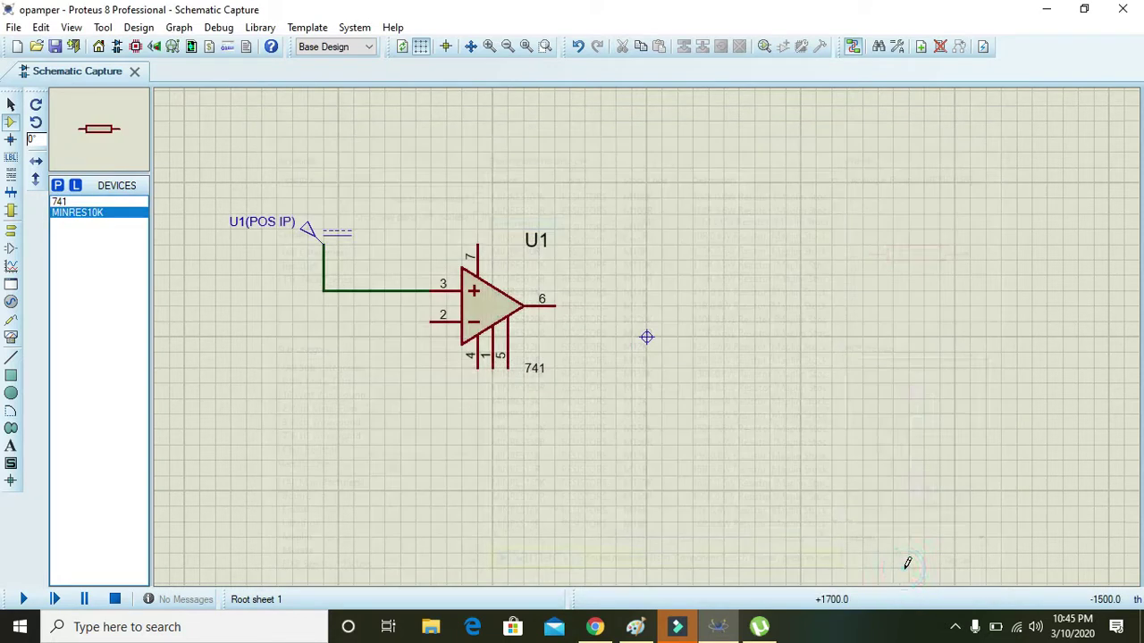
pyautogui.click(522, 438)
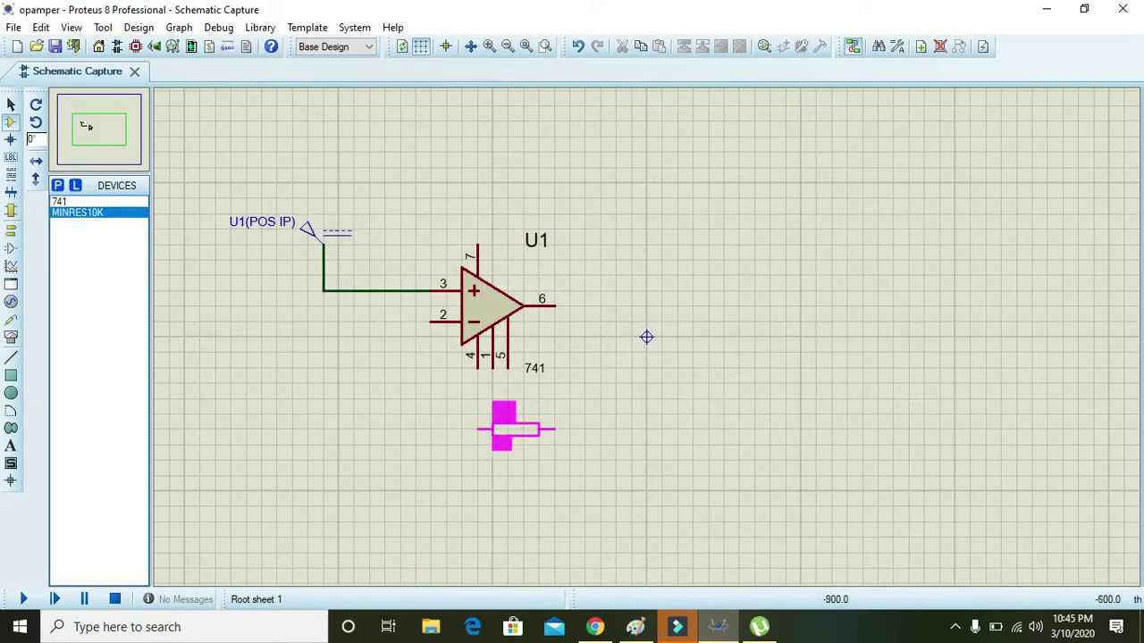
pyautogui.click(506, 432)
pyautogui.click(555, 430)
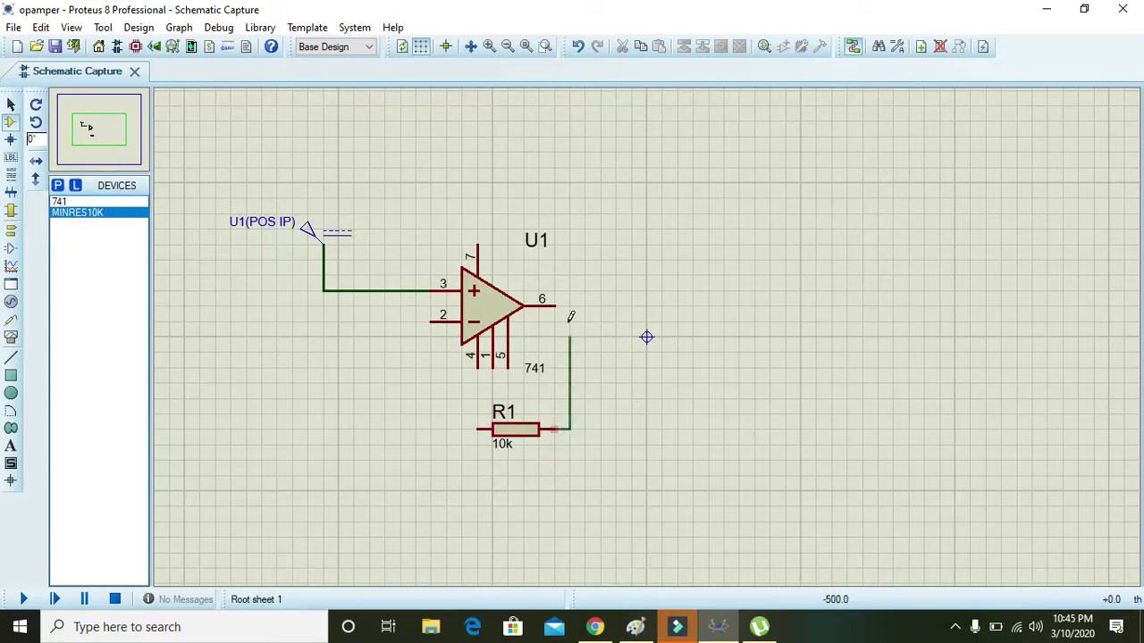
pyautogui.click(559, 304)
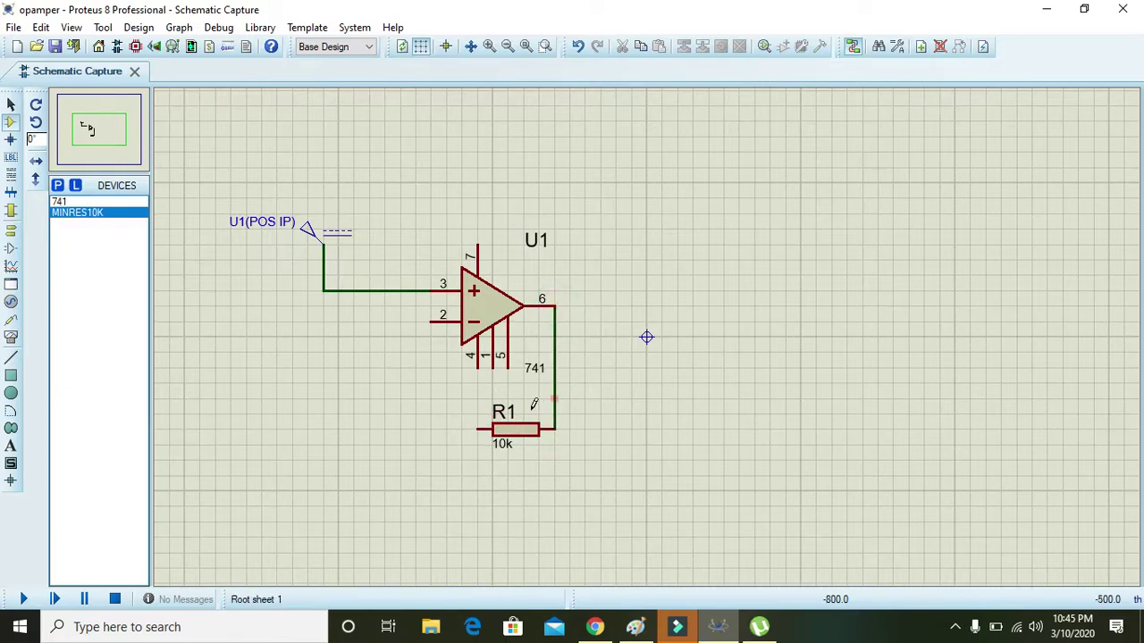
# Change R1's resistance from 10k to 47k
pyautogui.doubleClick(520, 436)
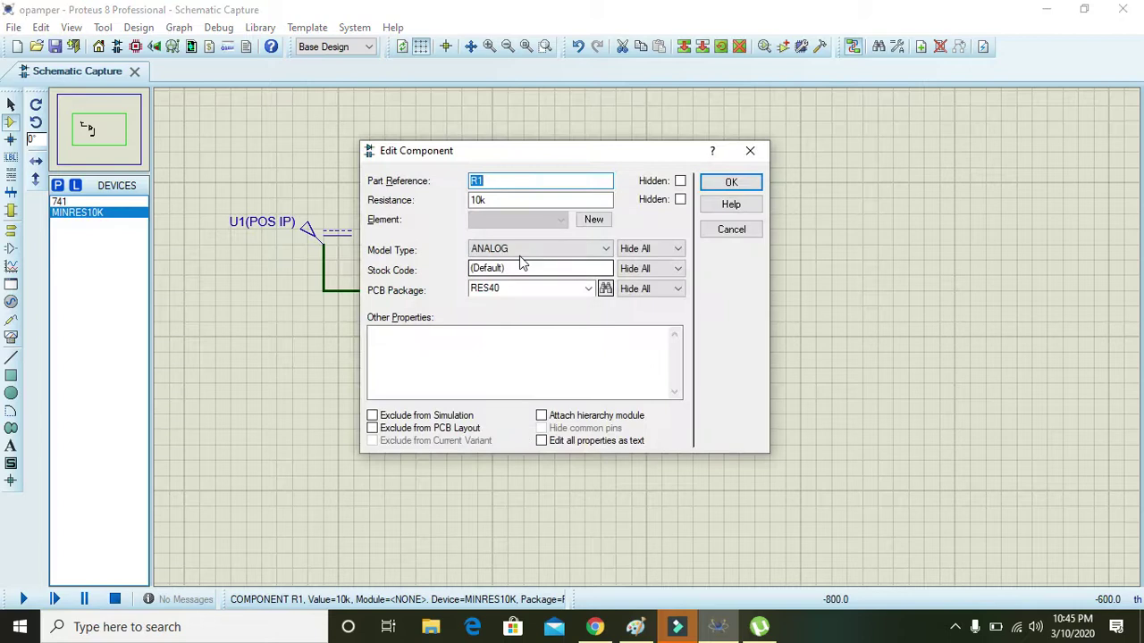
pyautogui.click(497, 202)
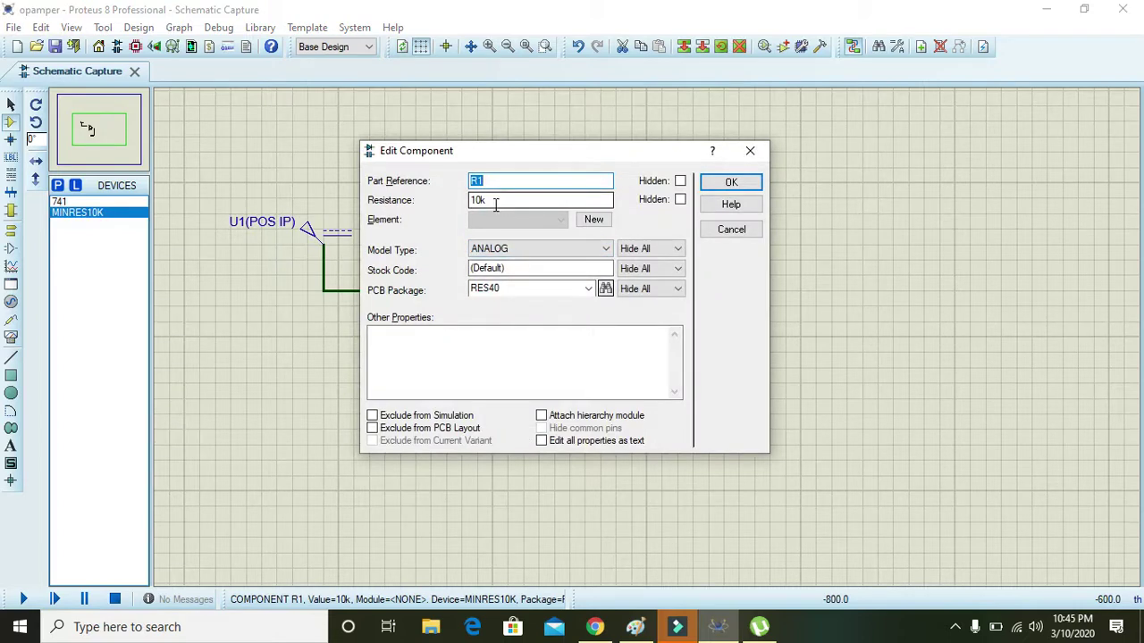
pyautogui.moveTo(481, 202); pyautogui.dragTo(456, 207)
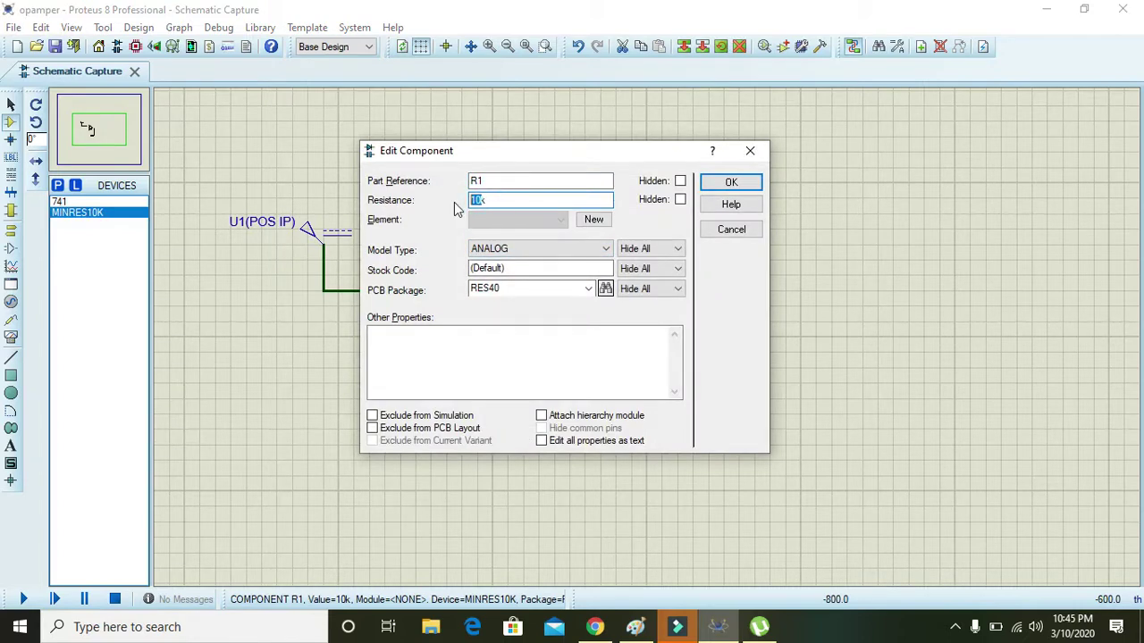
pyautogui.write('47k')
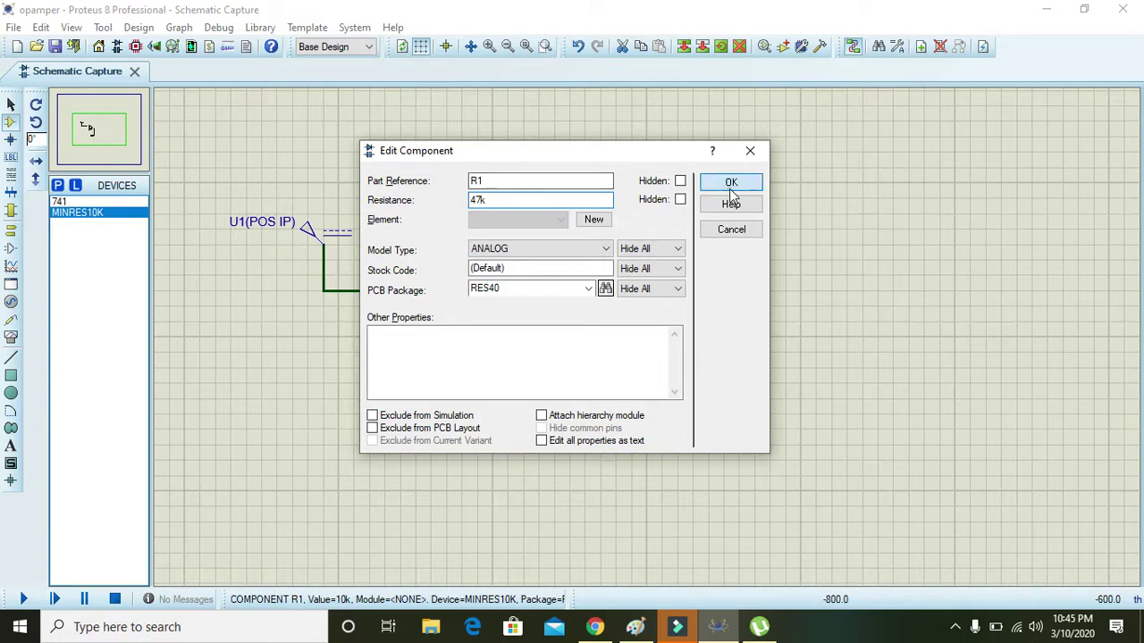
pyautogui.click(731, 182)
pyautogui.click(661, 280)
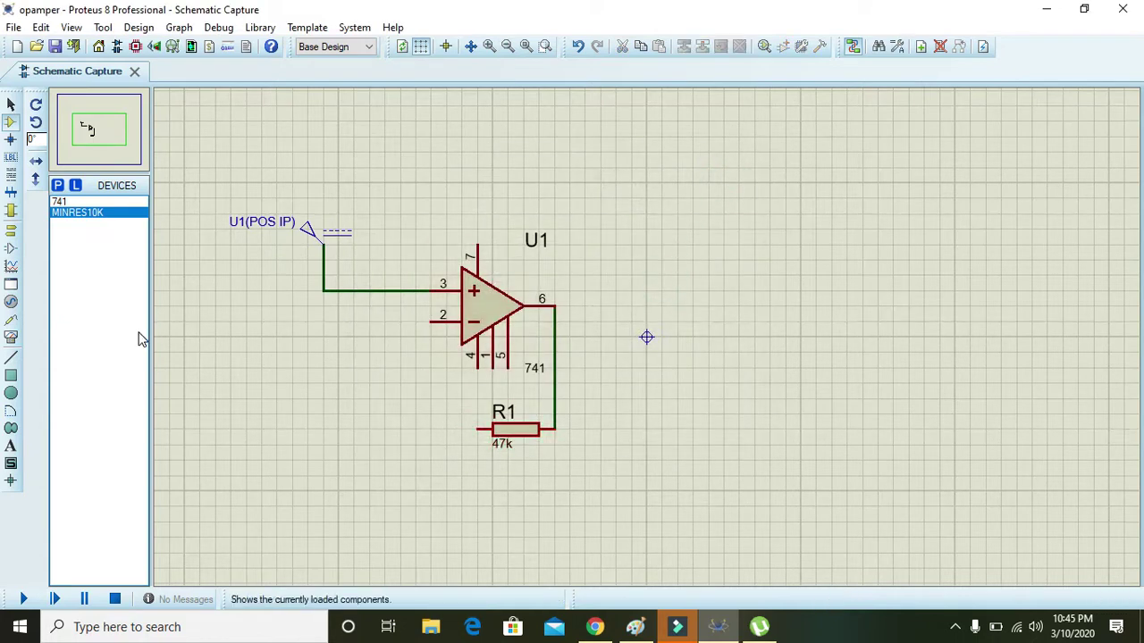
# Place resistor R2 left of R1, rotate it vertical, and move it lower
pyautogui.click(393, 430)
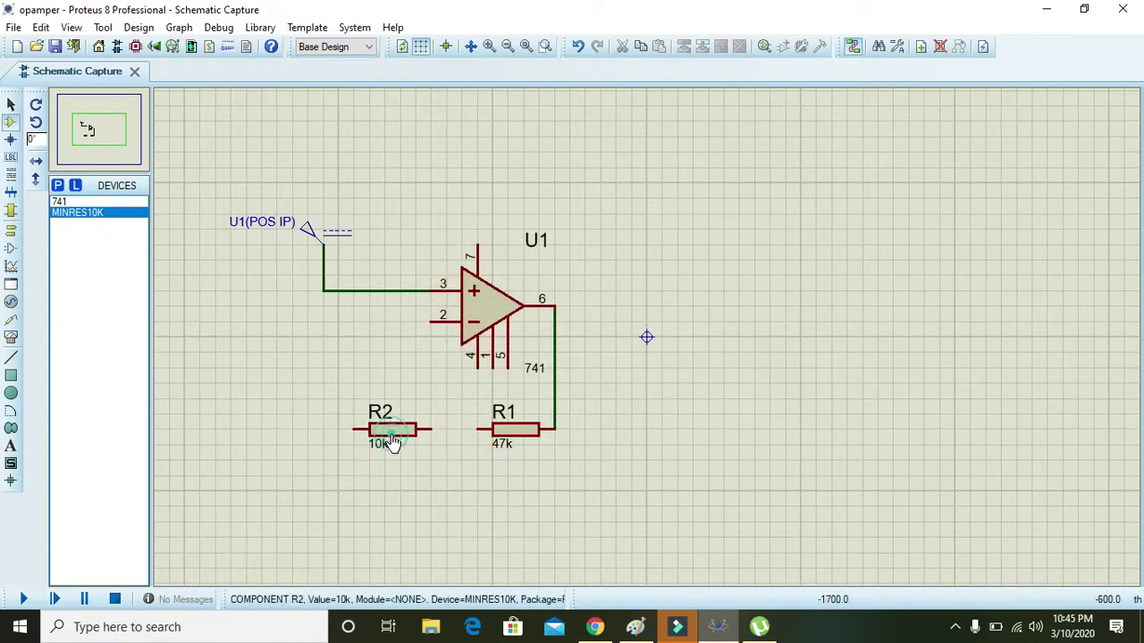
pyautogui.rightClick(402, 435)
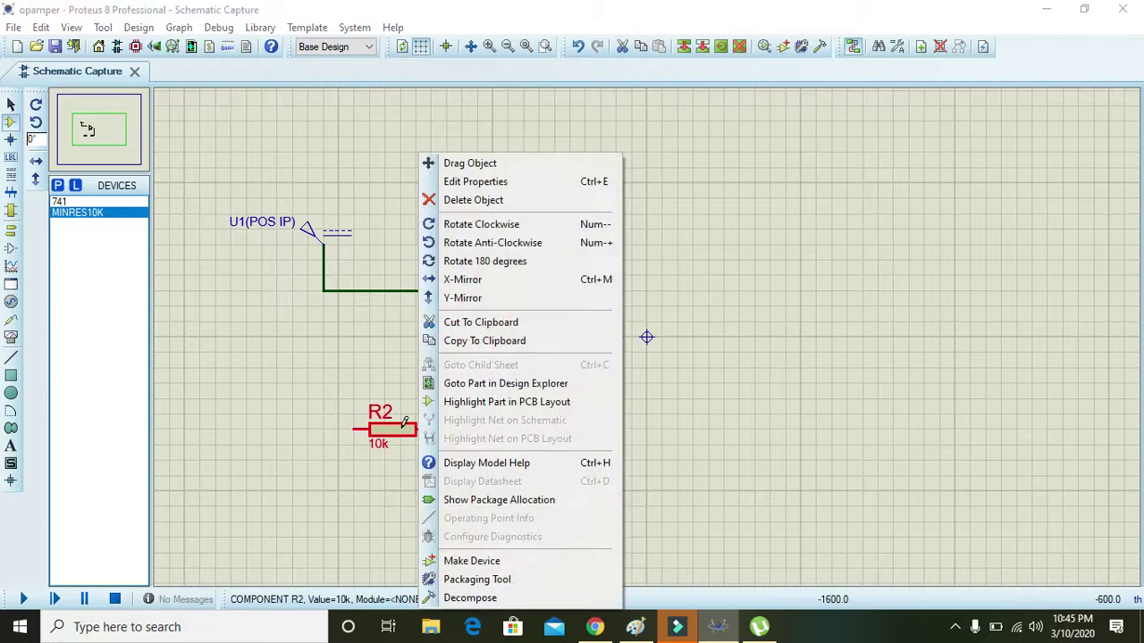
pyautogui.click(487, 225)
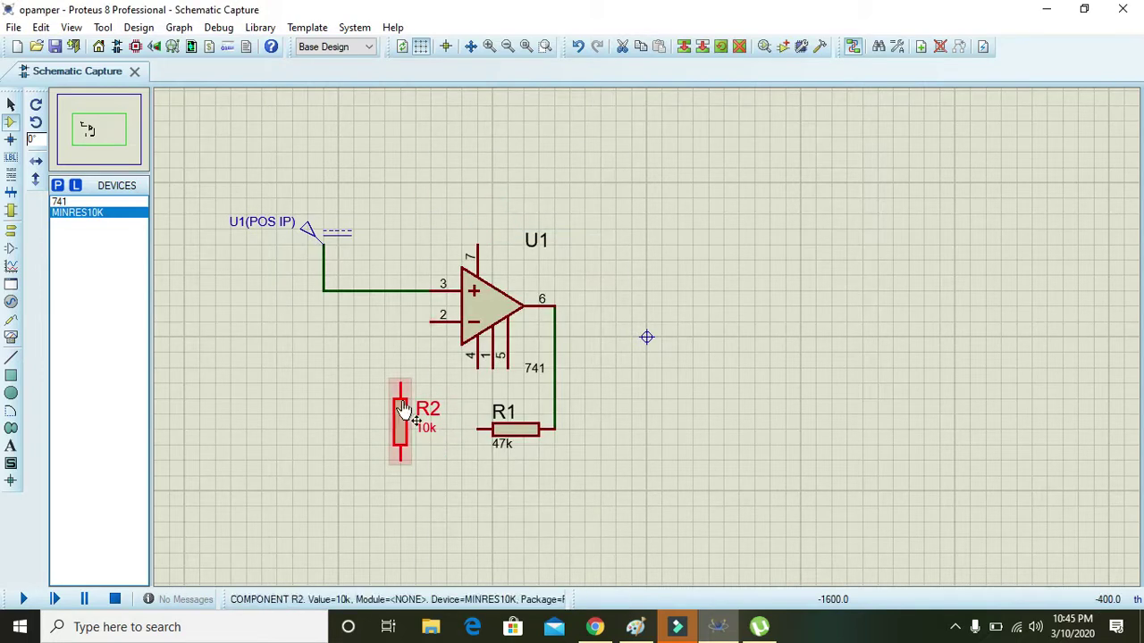
pyautogui.click(401, 340)
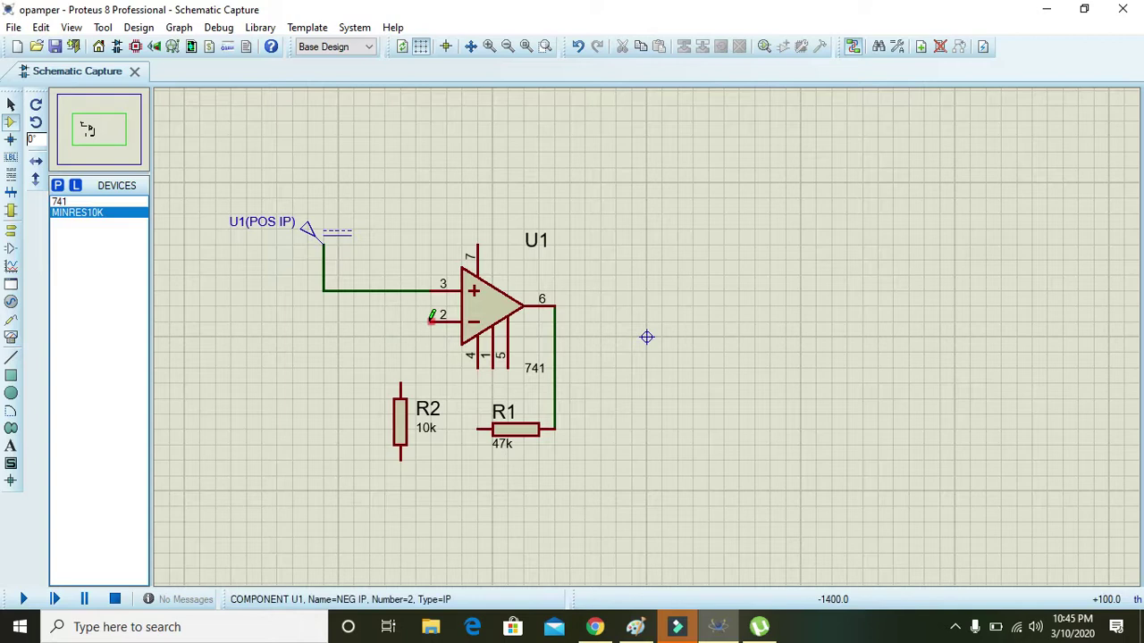
pyautogui.click(402, 418)
pyautogui.moveTo(401, 418); pyautogui.dragTo(401, 480)
# Wire R1 to R2's top pin and connect that junction to inverting pin 2
pyautogui.click(476, 428)
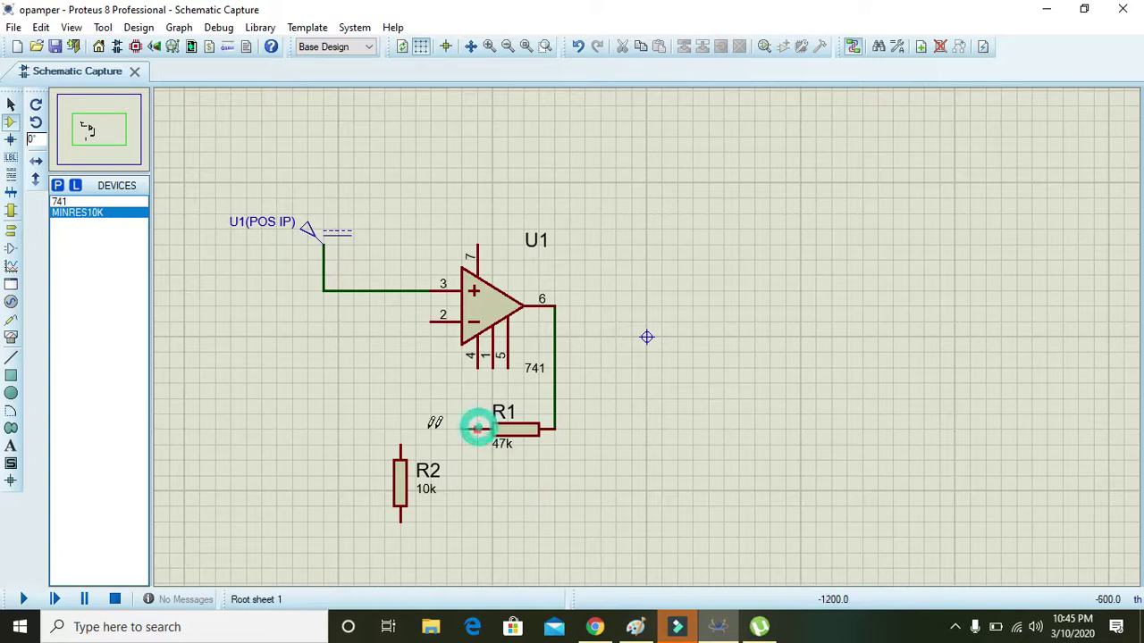
pyautogui.click(402, 437)
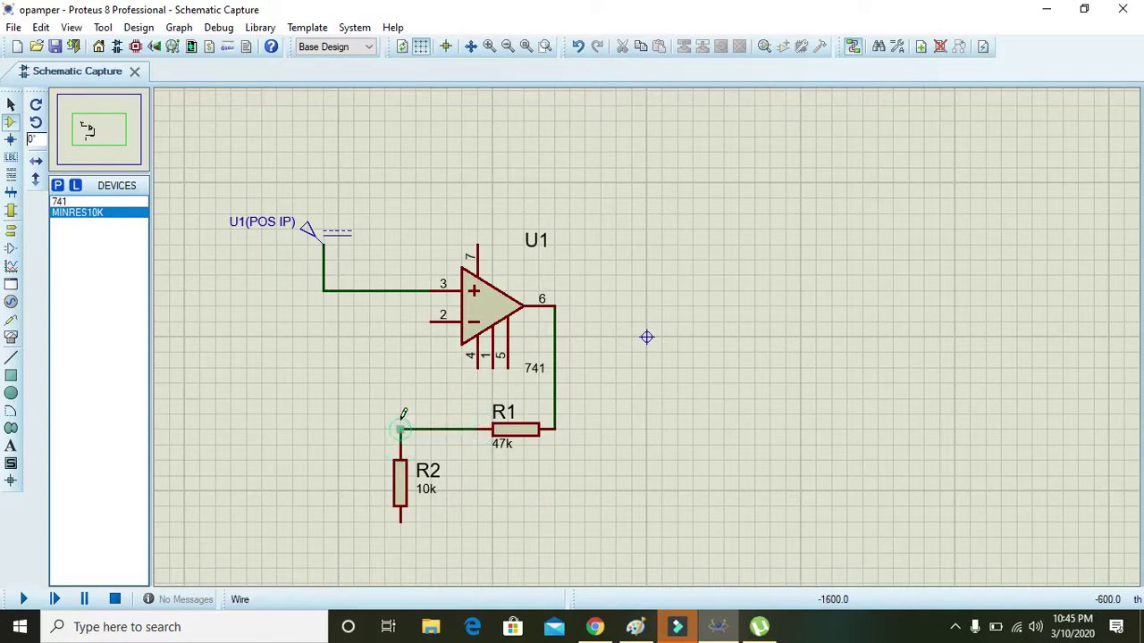
pyautogui.click(401, 429)
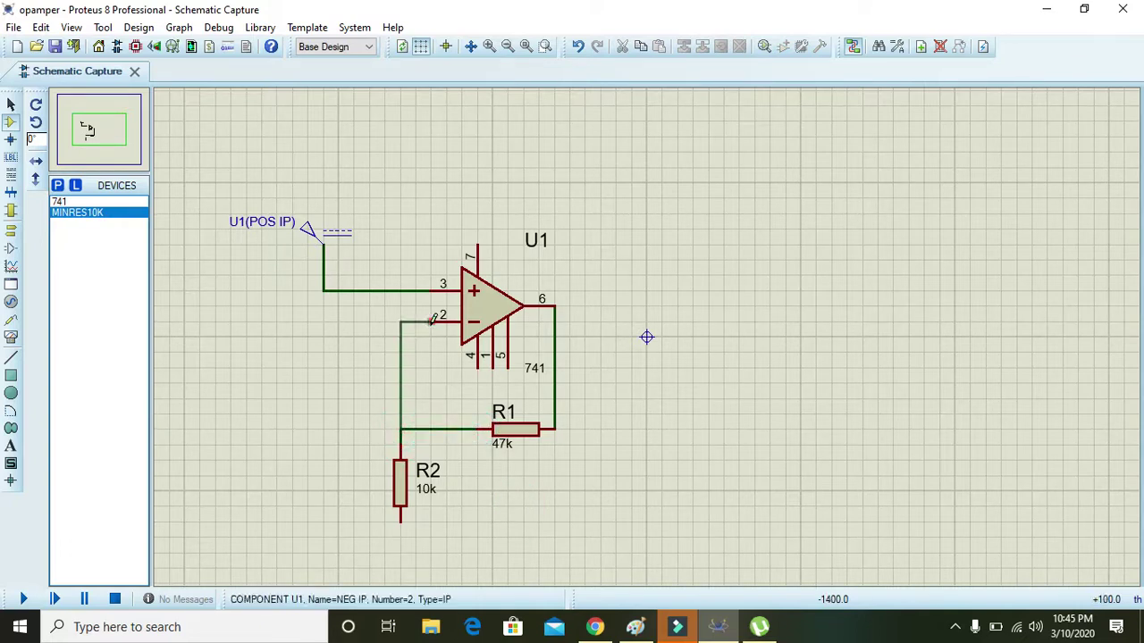
pyautogui.click(433, 319)
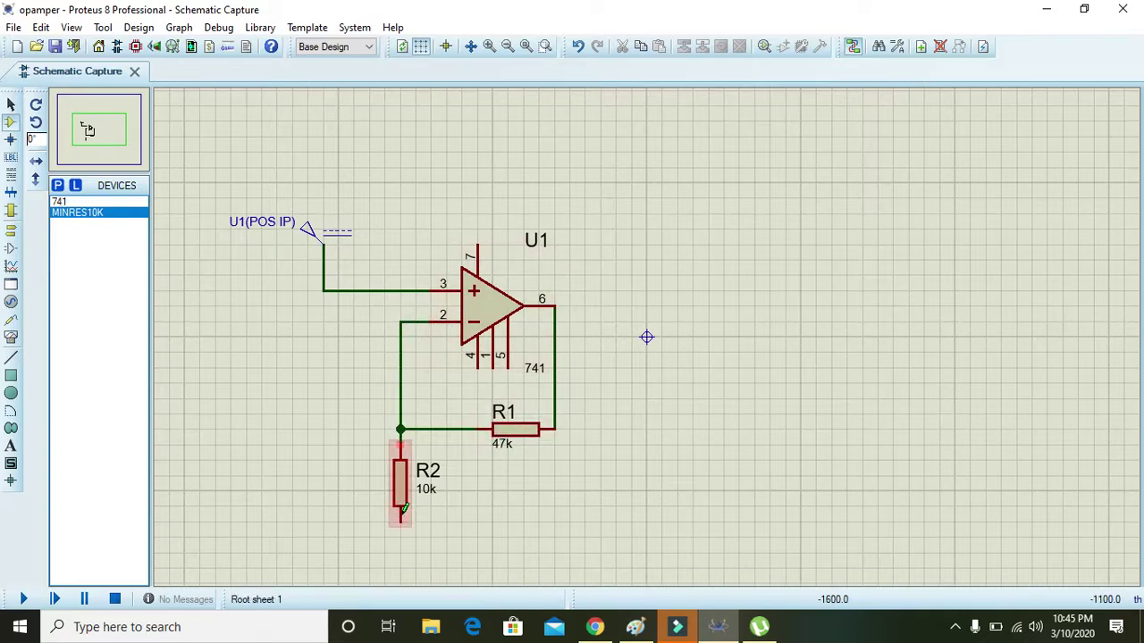
pyautogui.click(11, 230)
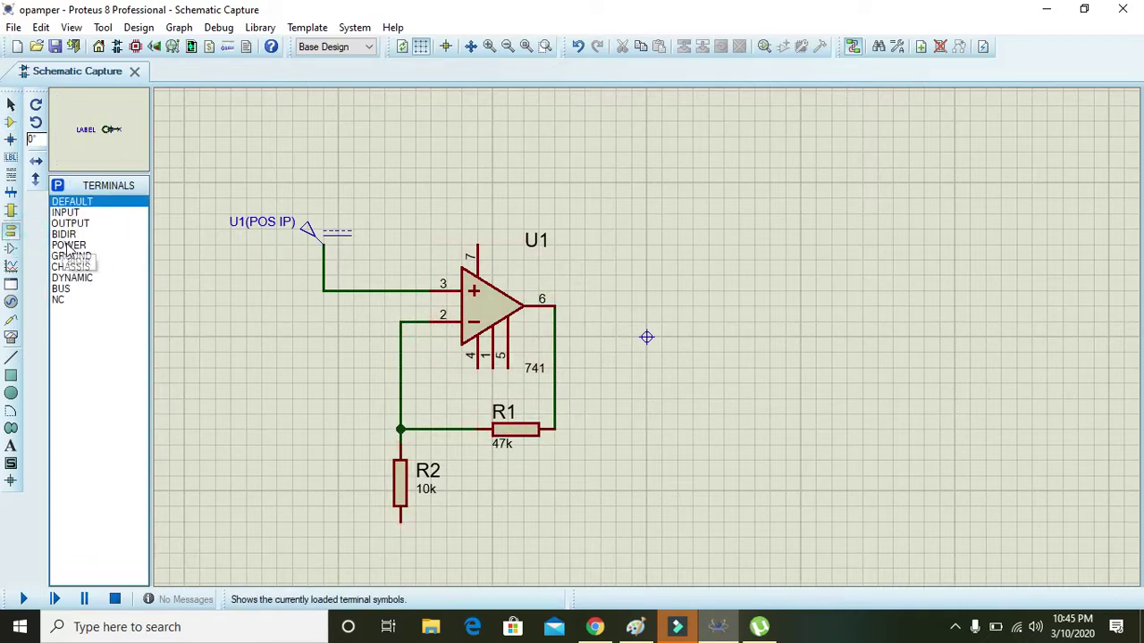
# Place a ground terminal under R2 and change R2's resistance to 4.7k
pyautogui.click(69, 255)
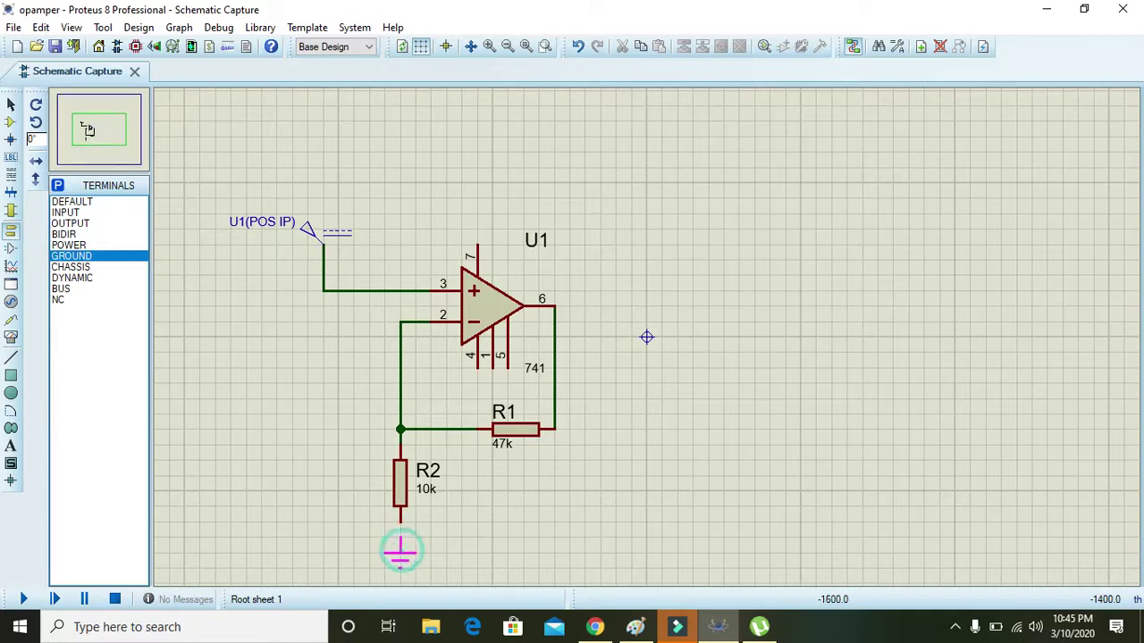
pyautogui.click(400, 551)
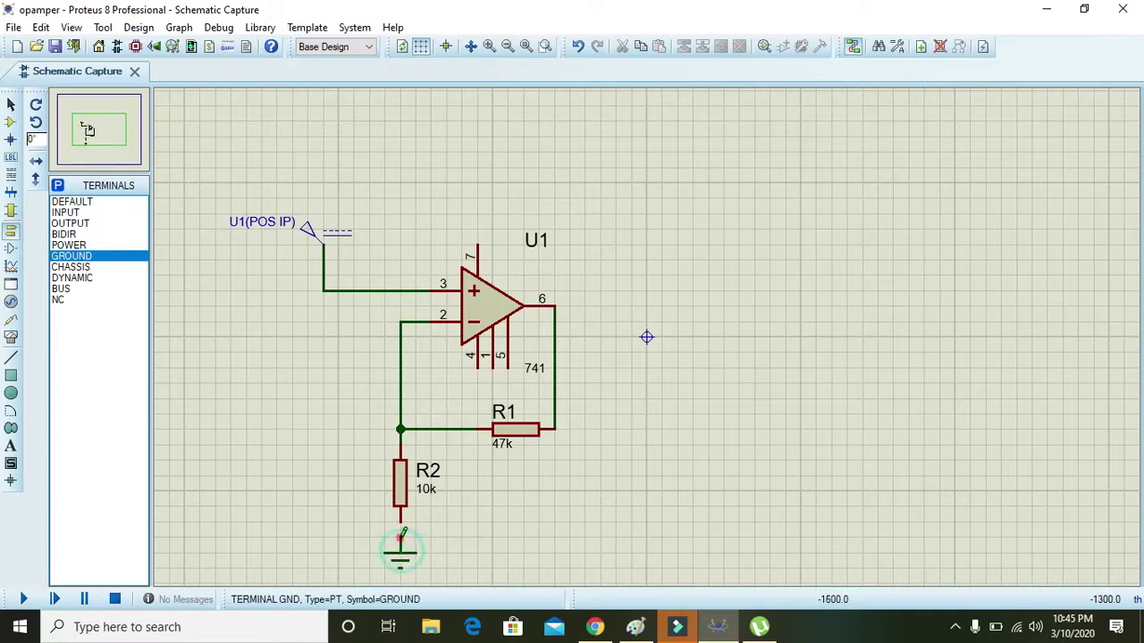
pyautogui.doubleClick(406, 481)
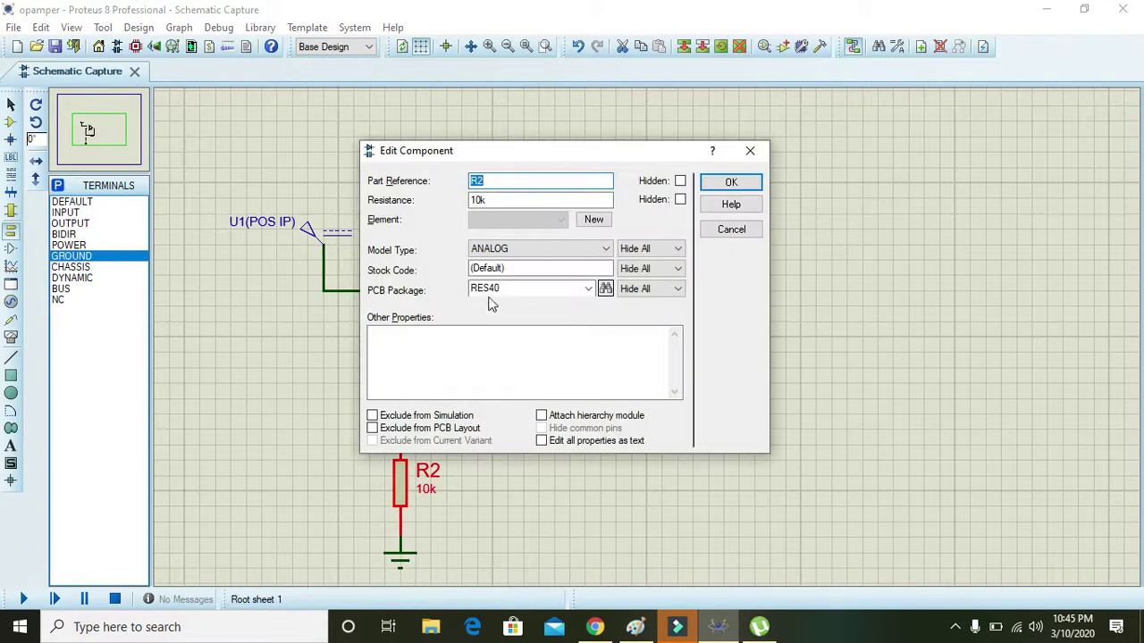
pyautogui.doubleClick(479, 200)
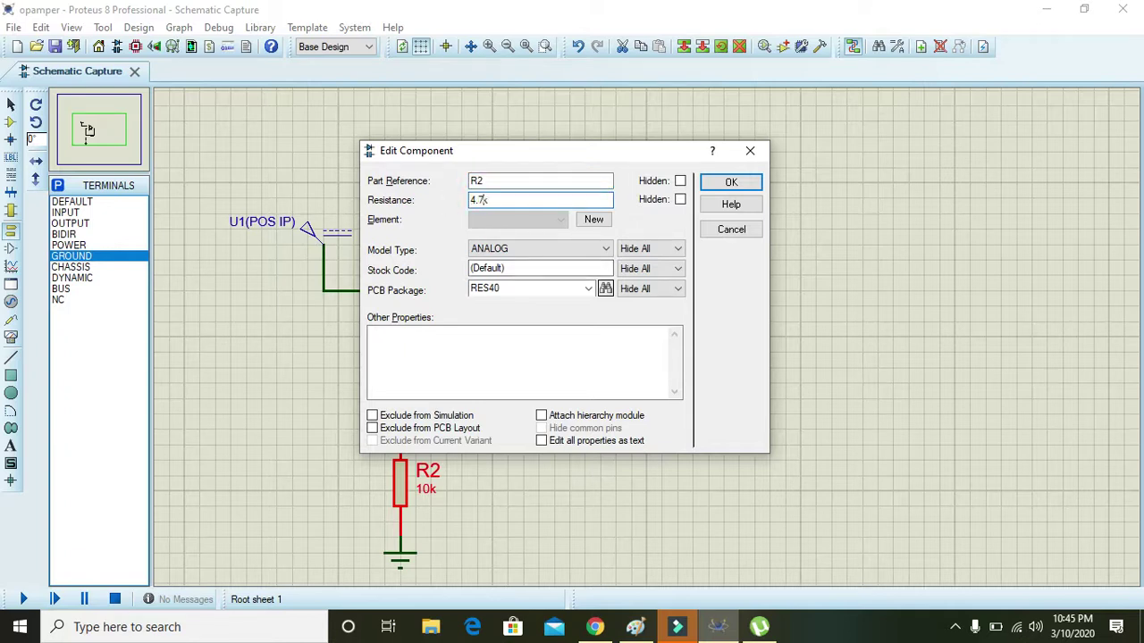
pyautogui.write('4.7k')
pyautogui.click(726, 182)
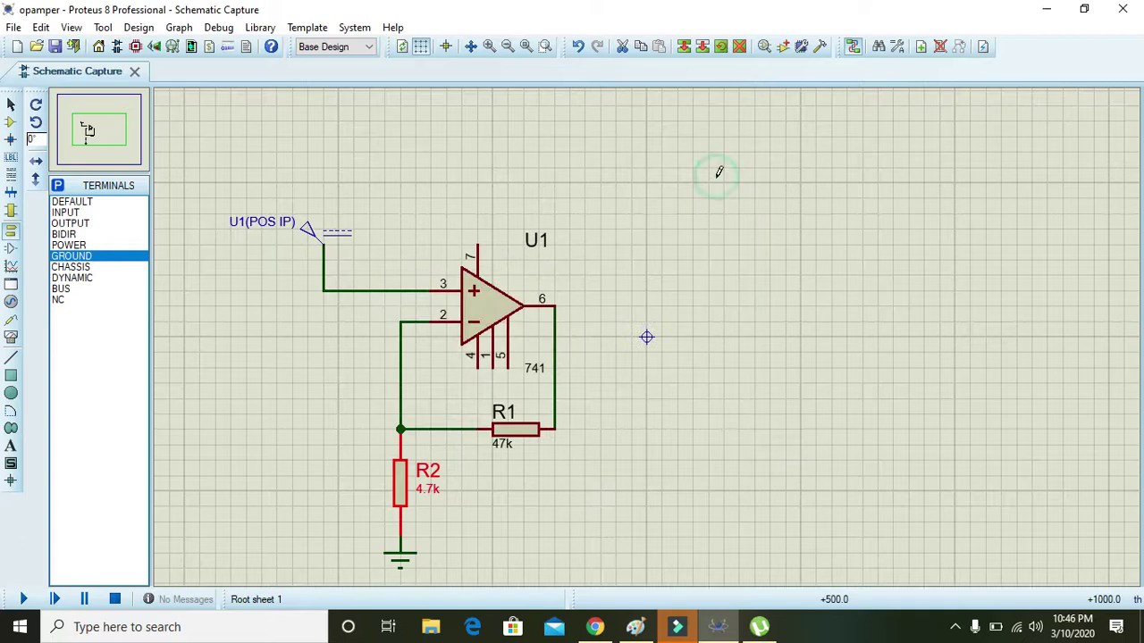
# Place two power terminals and wire them to U1 pins 7 and 4
pyautogui.click(69, 245)
pyautogui.click(476, 199)
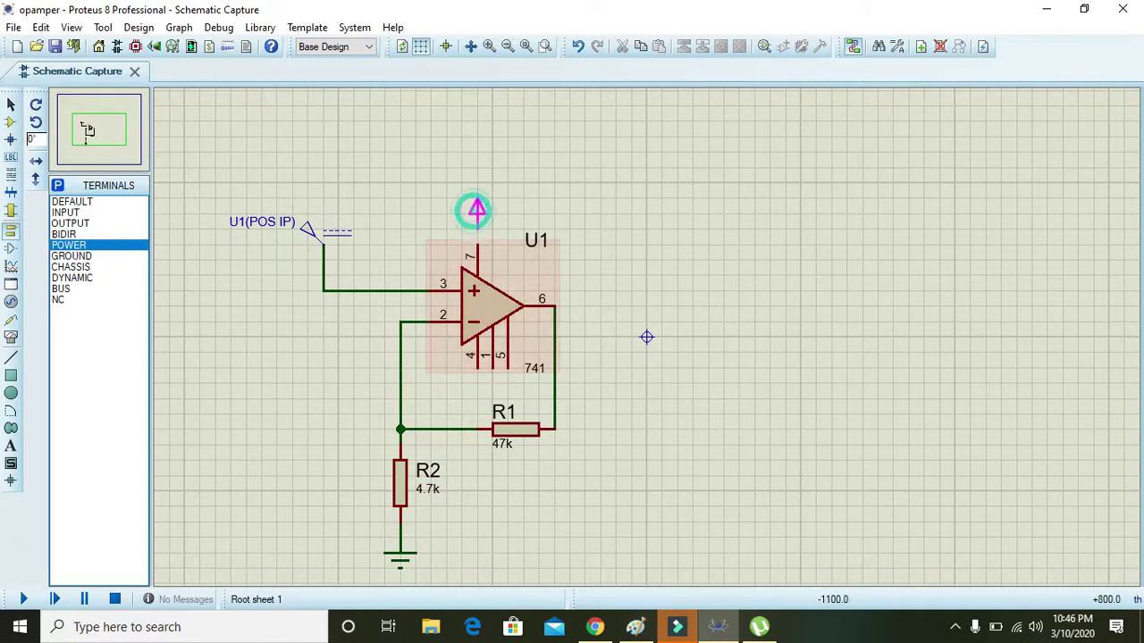
pyautogui.click(476, 213)
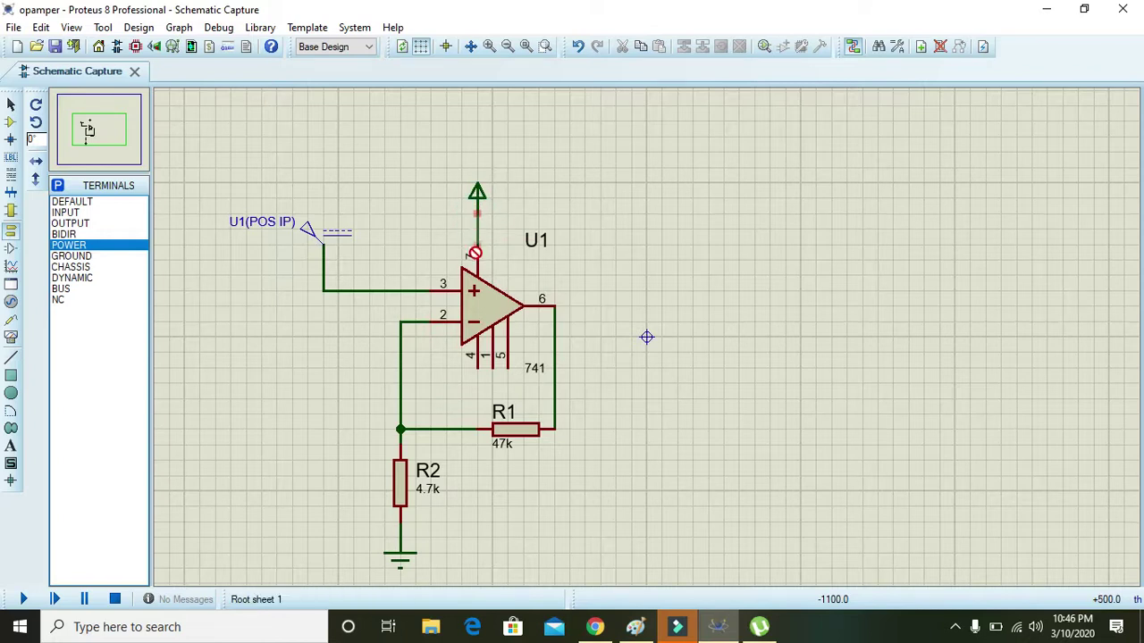
pyautogui.click(479, 241)
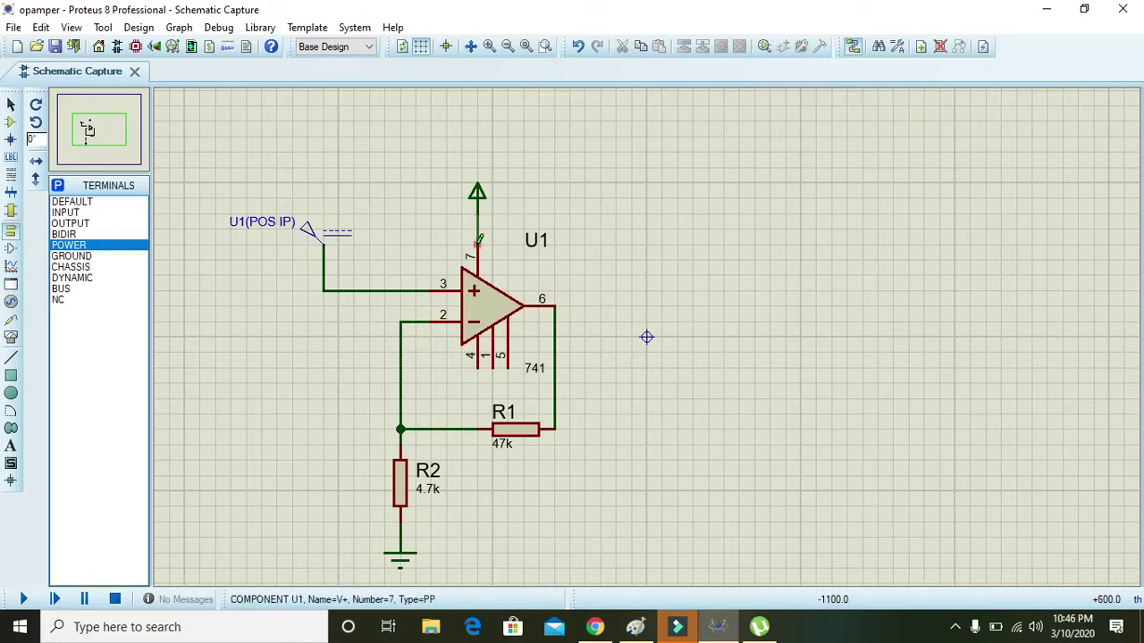
pyautogui.click(447, 403)
pyautogui.click(446, 410)
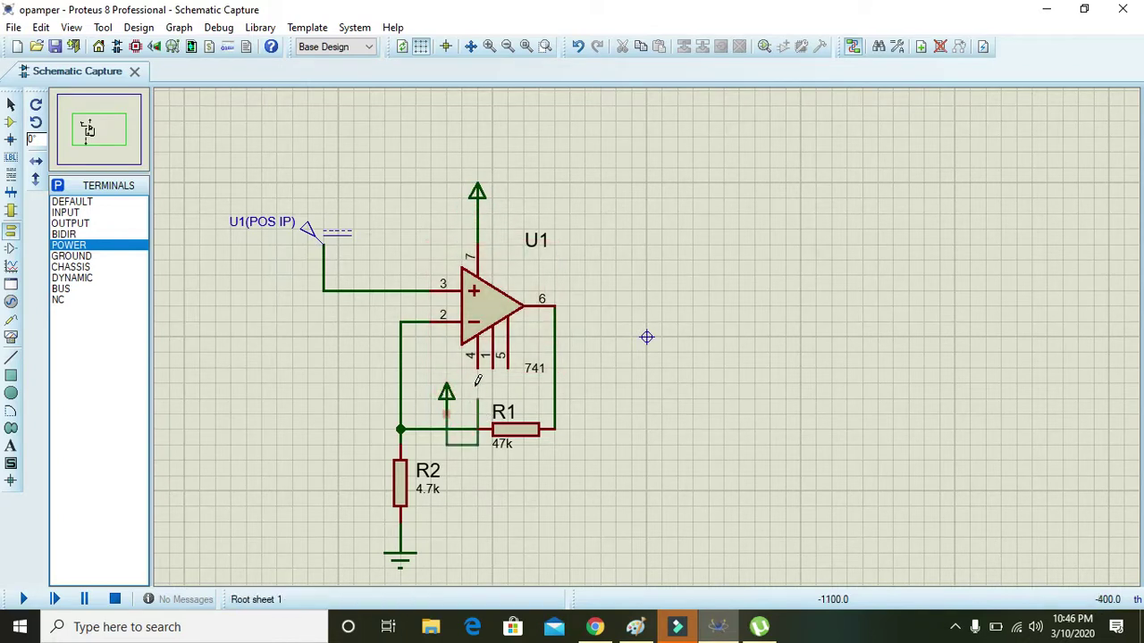
pyautogui.click(477, 364)
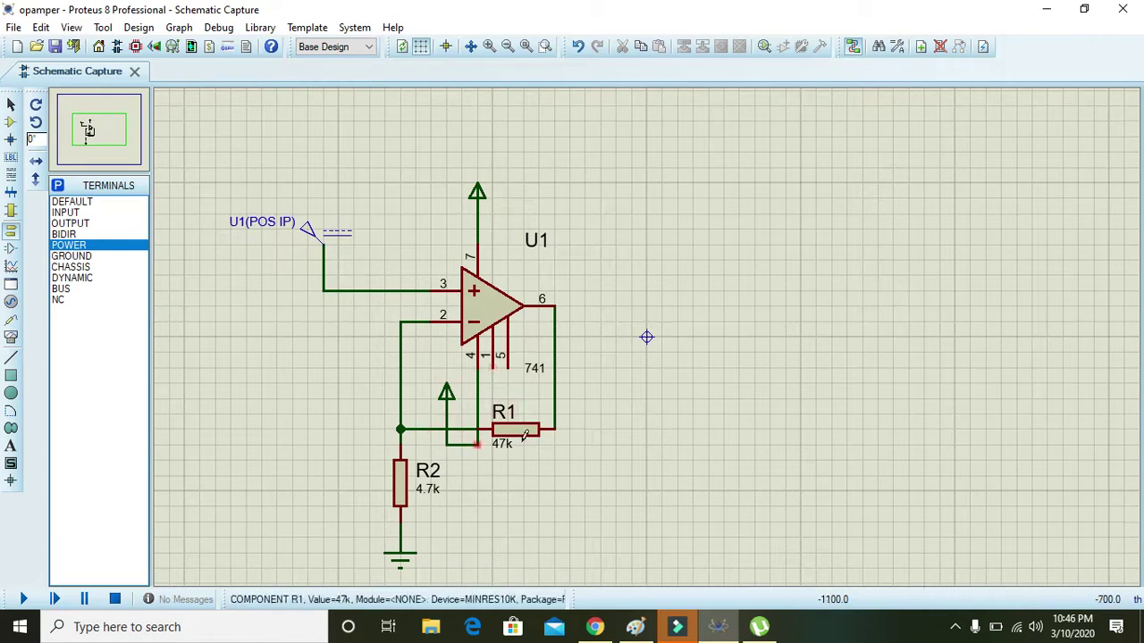
# Place a DC voltmeter right of U1, + lead to the pin 6 output, − lead to ground
pyautogui.click(12, 336)
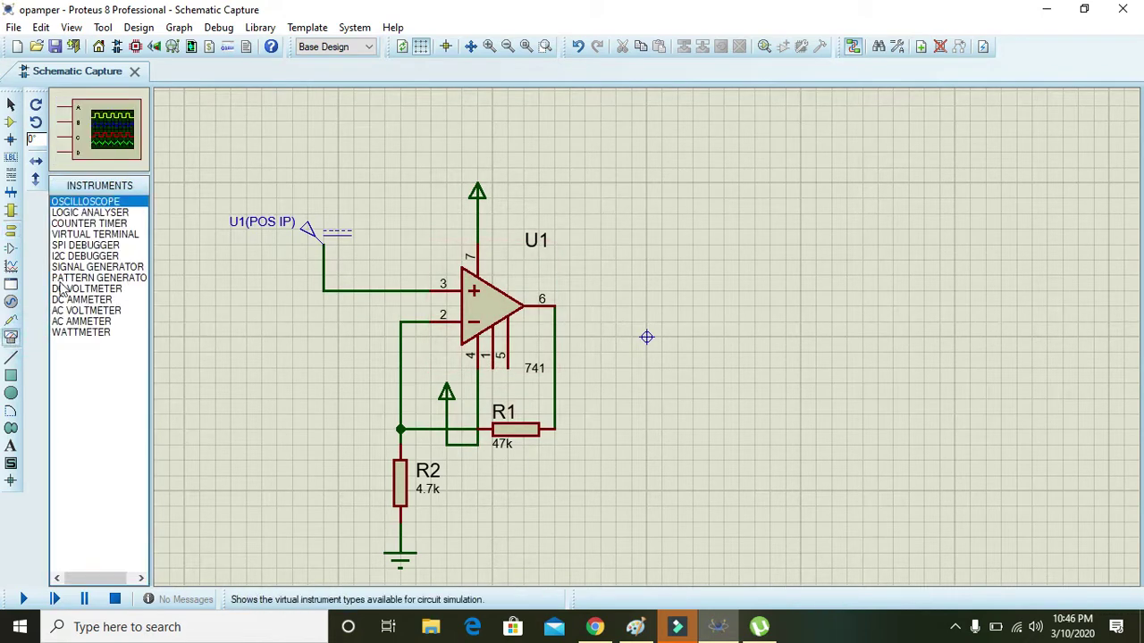
pyautogui.click(108, 290)
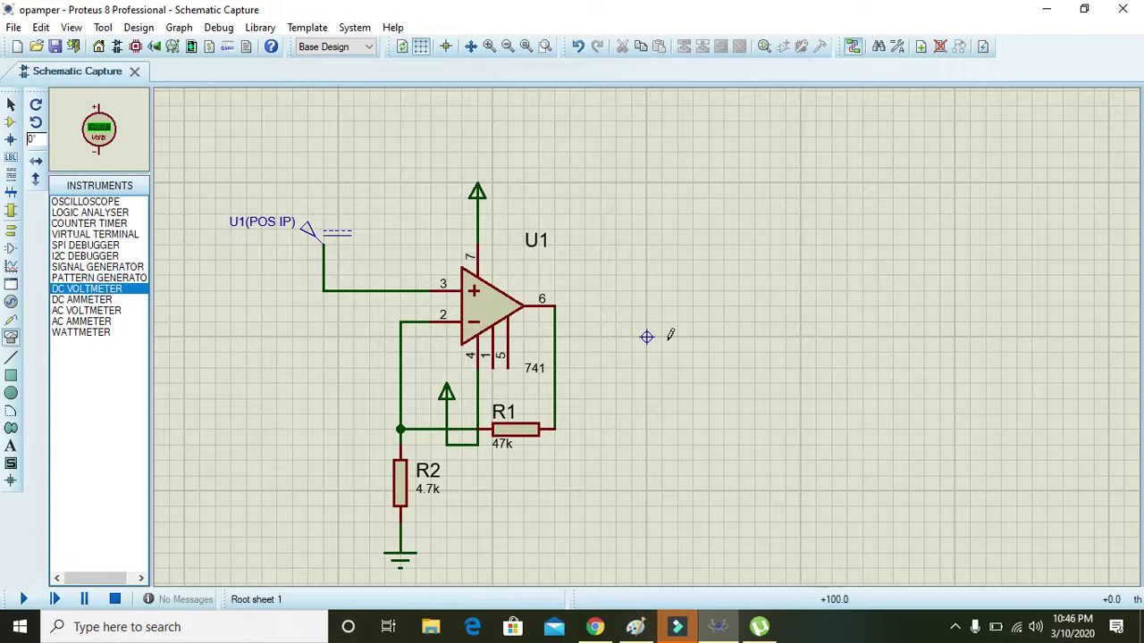
pyautogui.click(646, 337)
pyautogui.click(646, 337)
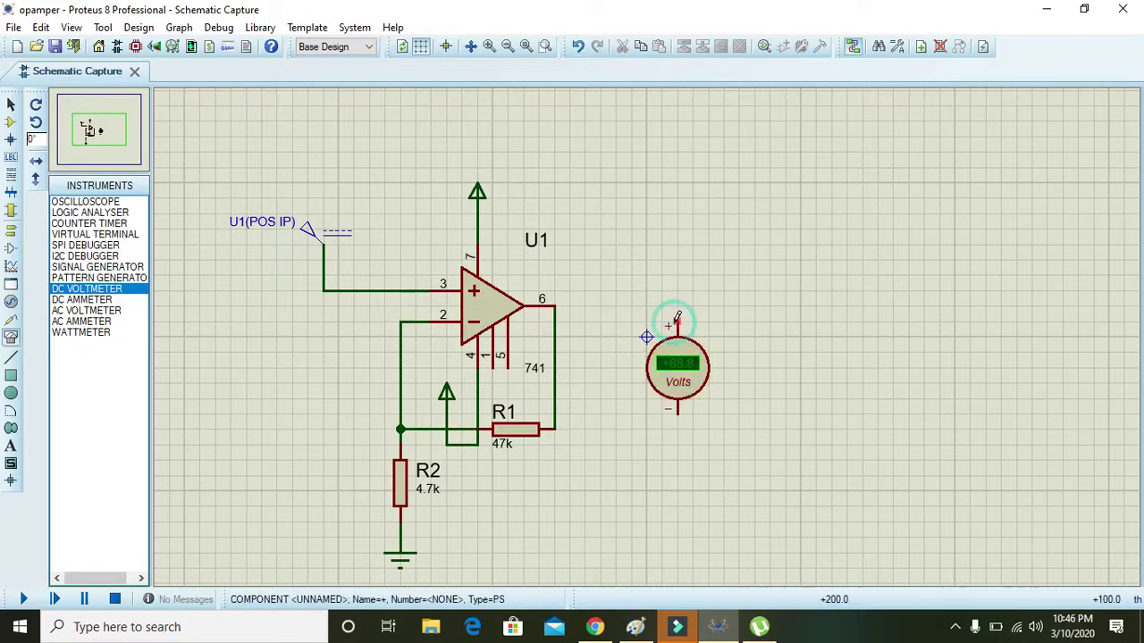
pyautogui.click(677, 323)
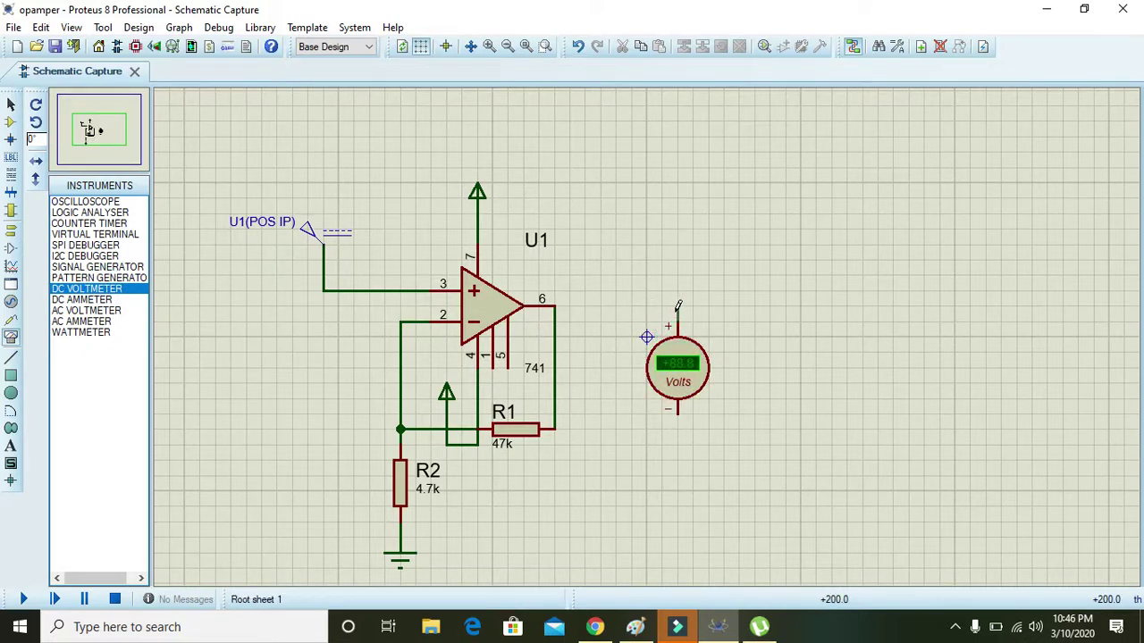
pyautogui.click(554, 307)
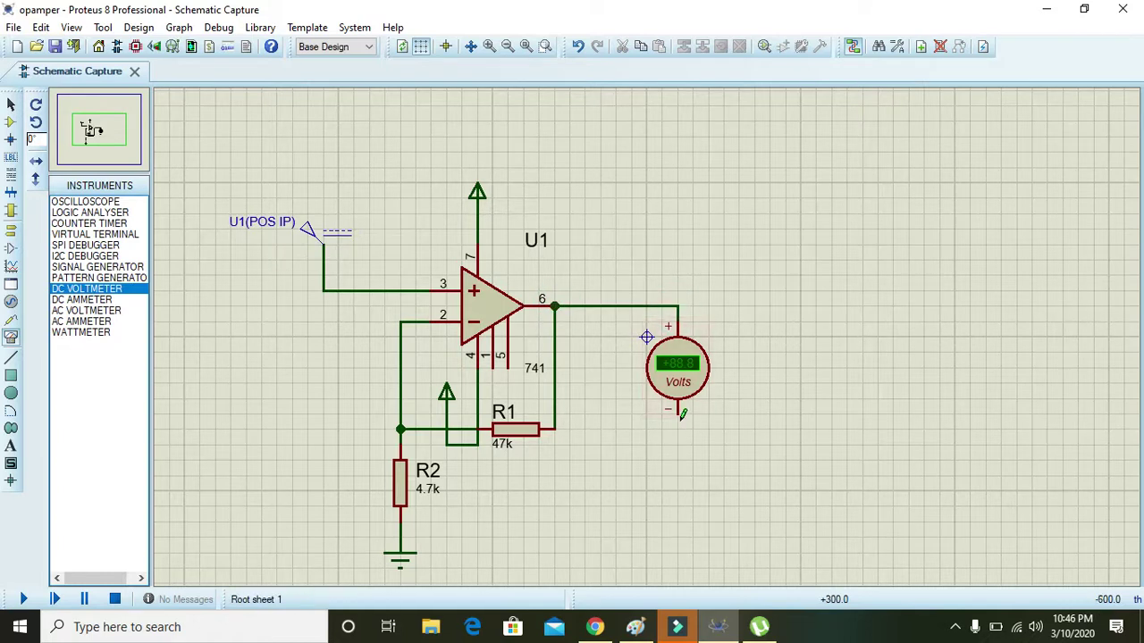
pyautogui.click(682, 413)
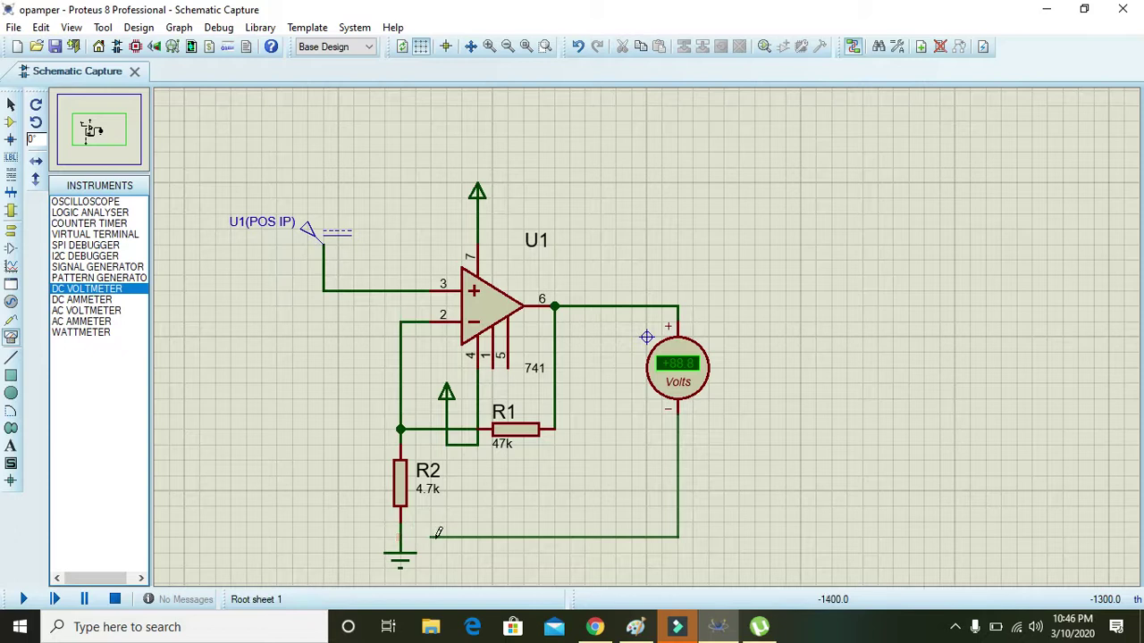
pyautogui.click(399, 536)
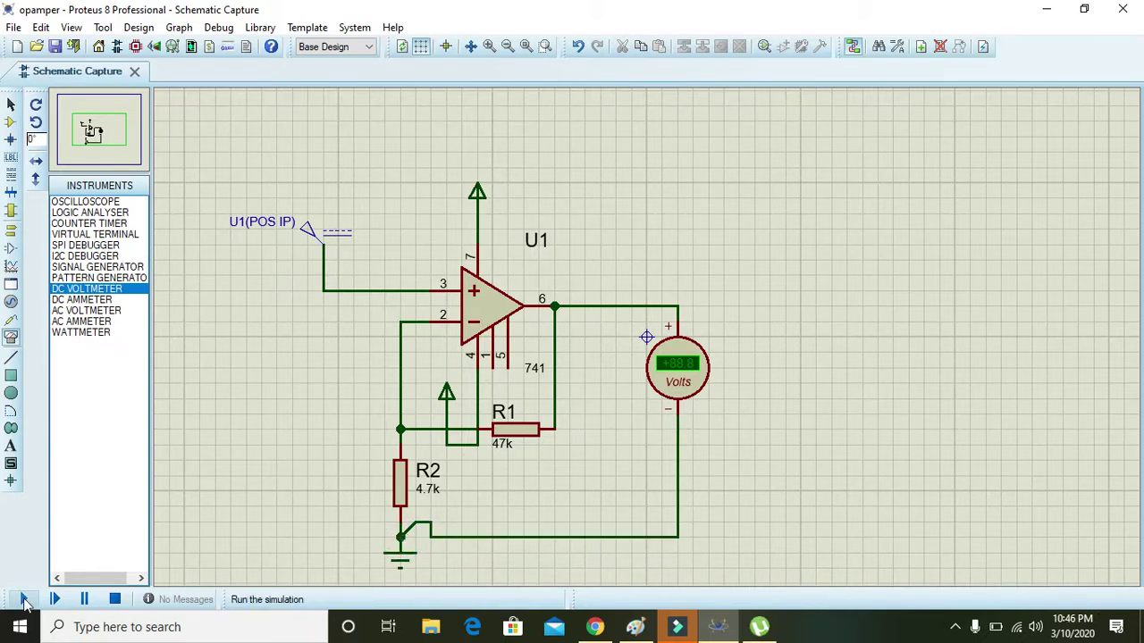
pyautogui.click(24, 601)
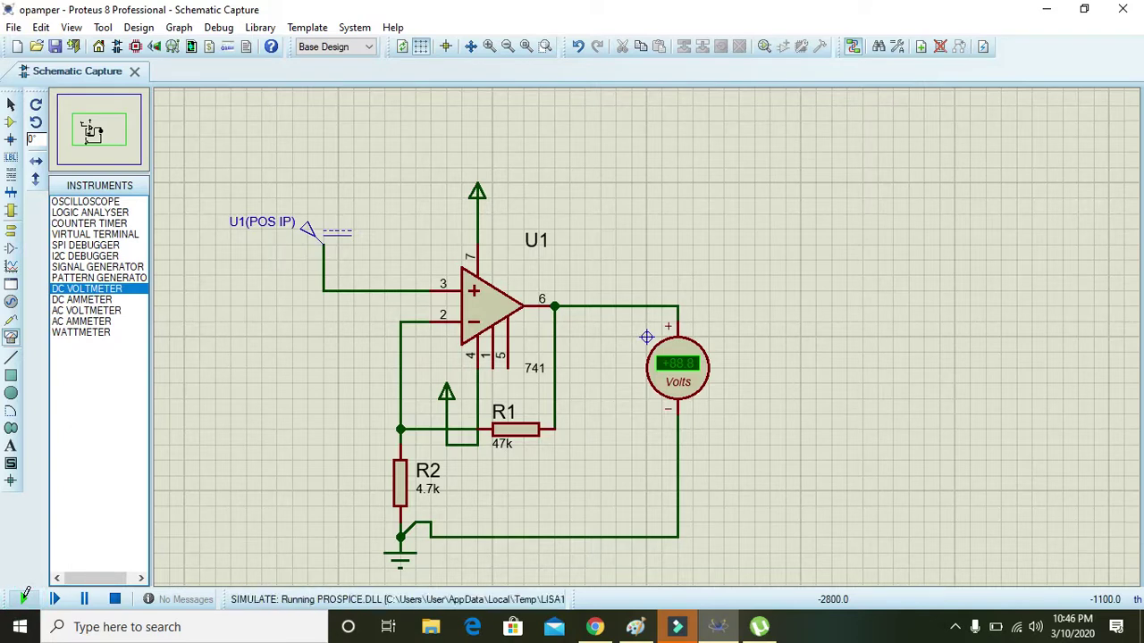
pyautogui.click(115, 601)
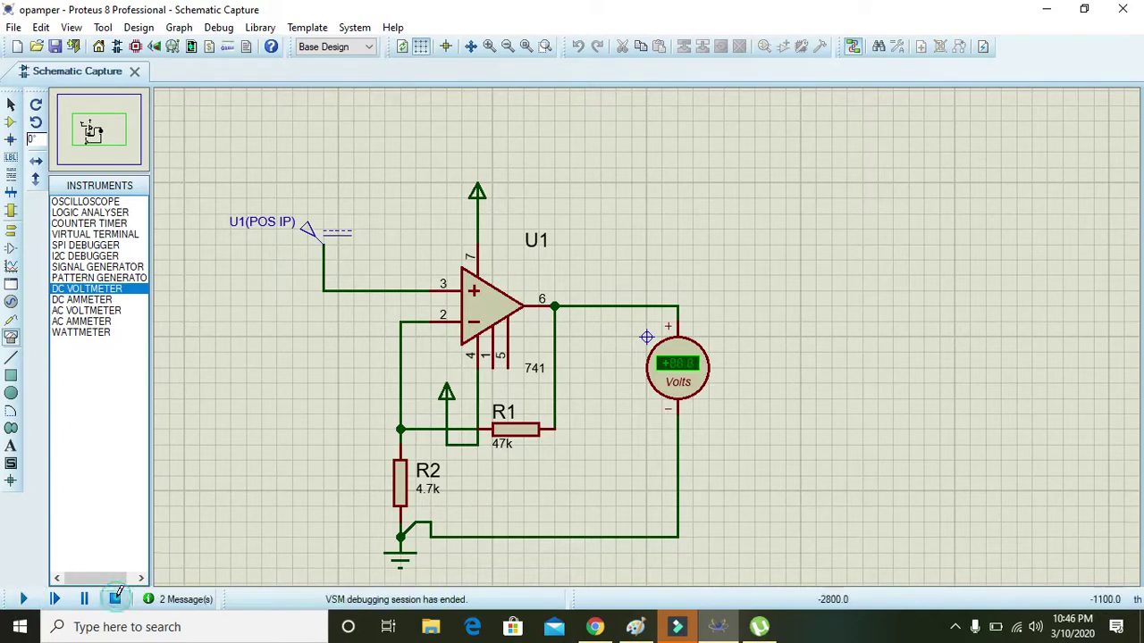
pyautogui.doubleClick(309, 225)
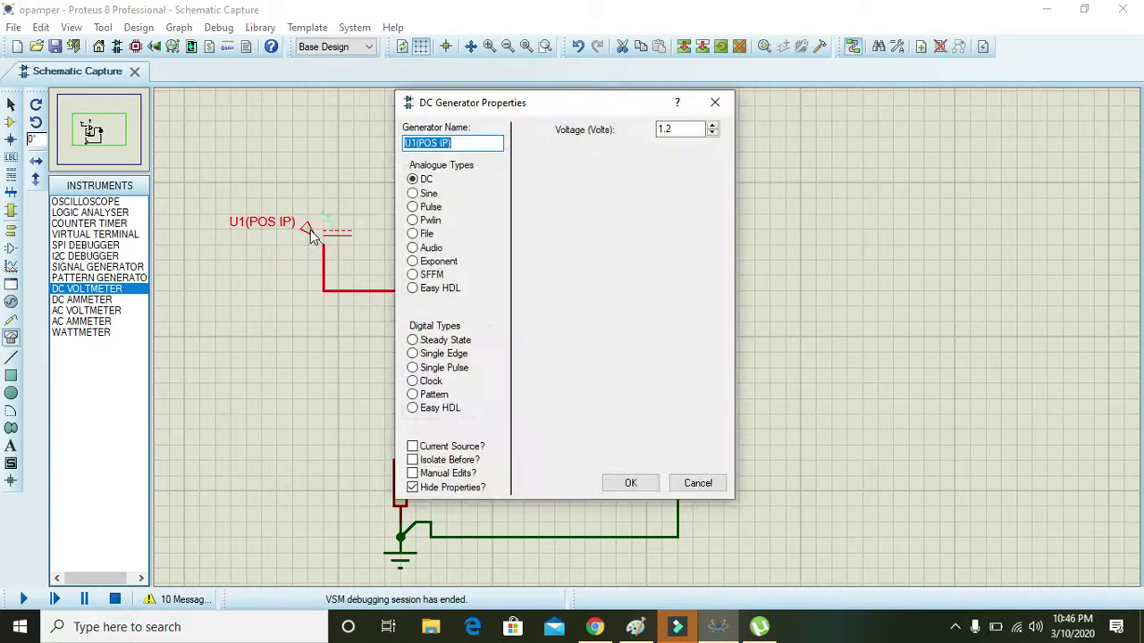
pyautogui.click(696, 482)
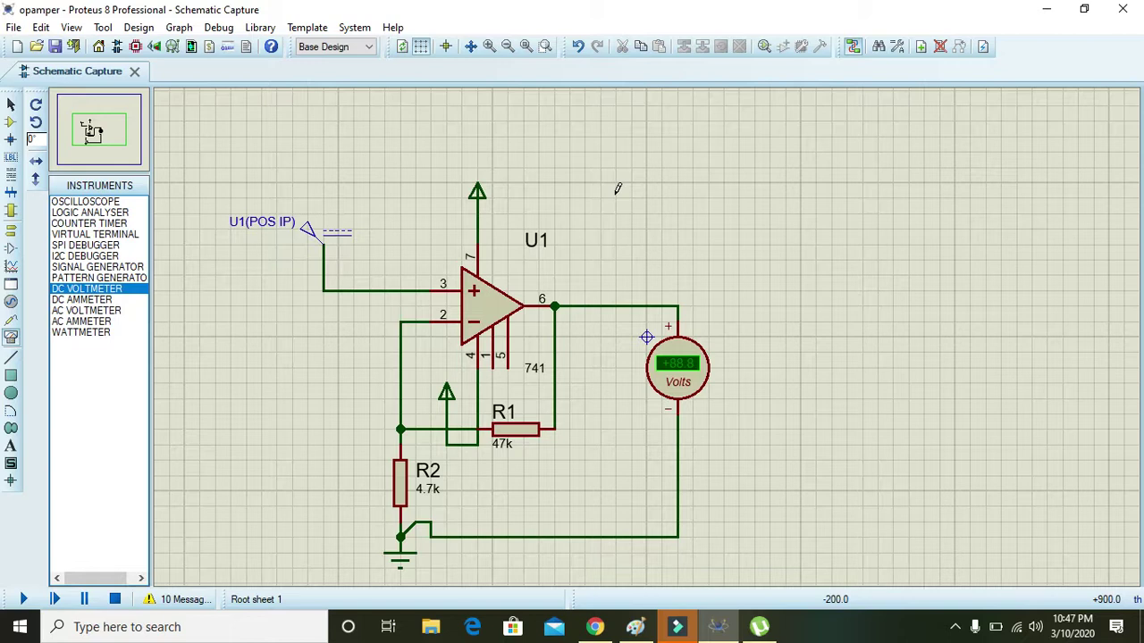
# Stop the simulation and delete the power terminals on pins 7 and 4
pyautogui.click(628, 205)
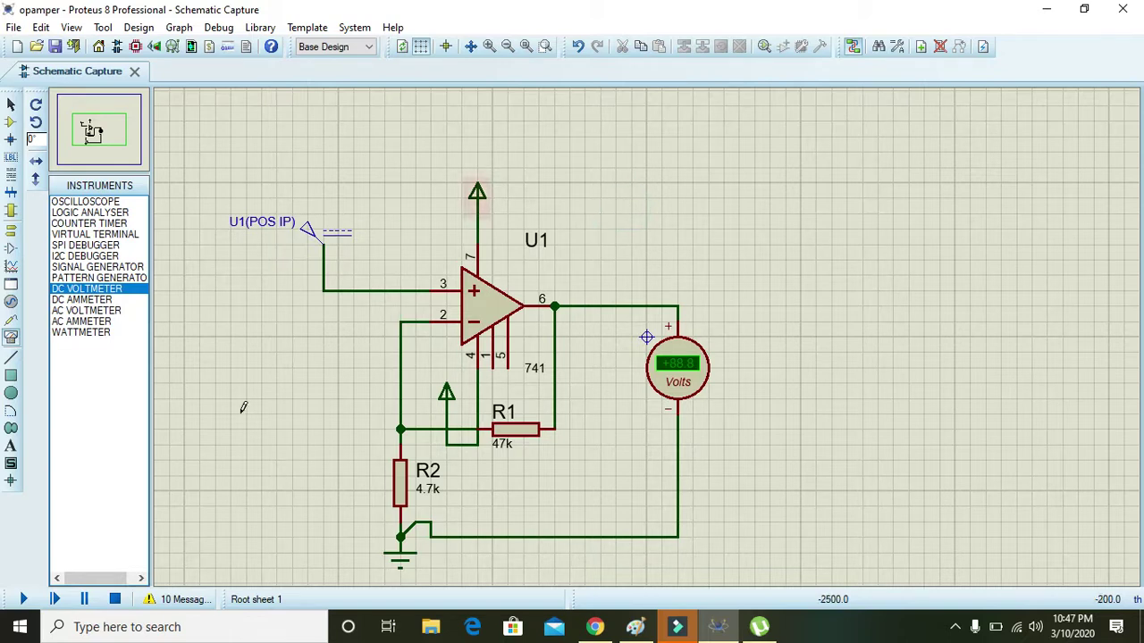
pyautogui.click(117, 600)
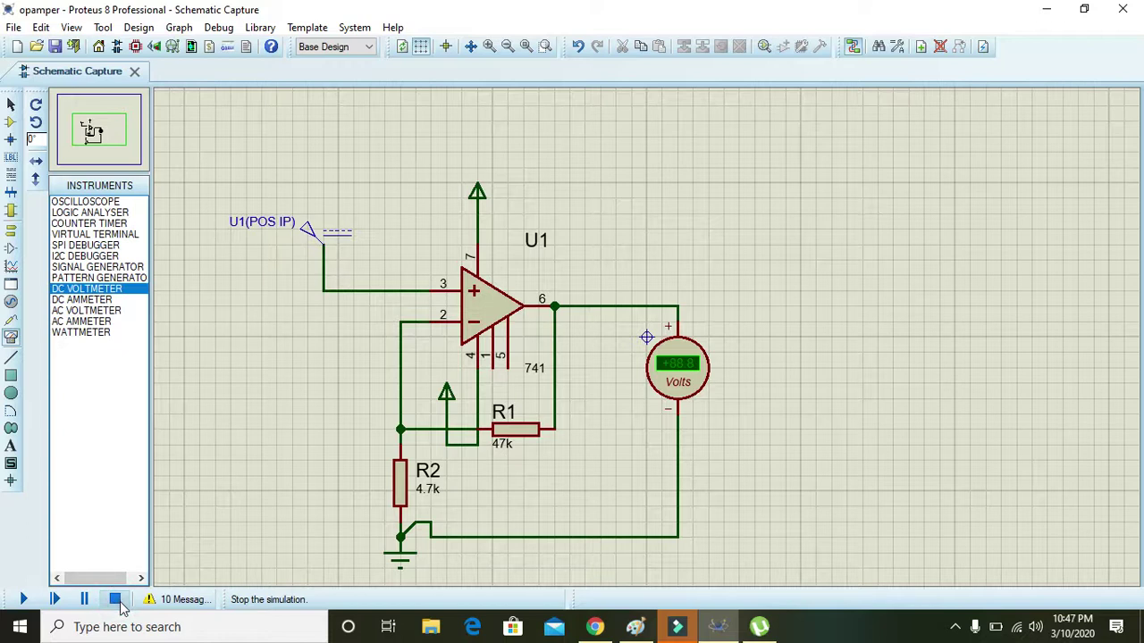
pyautogui.click(11, 105)
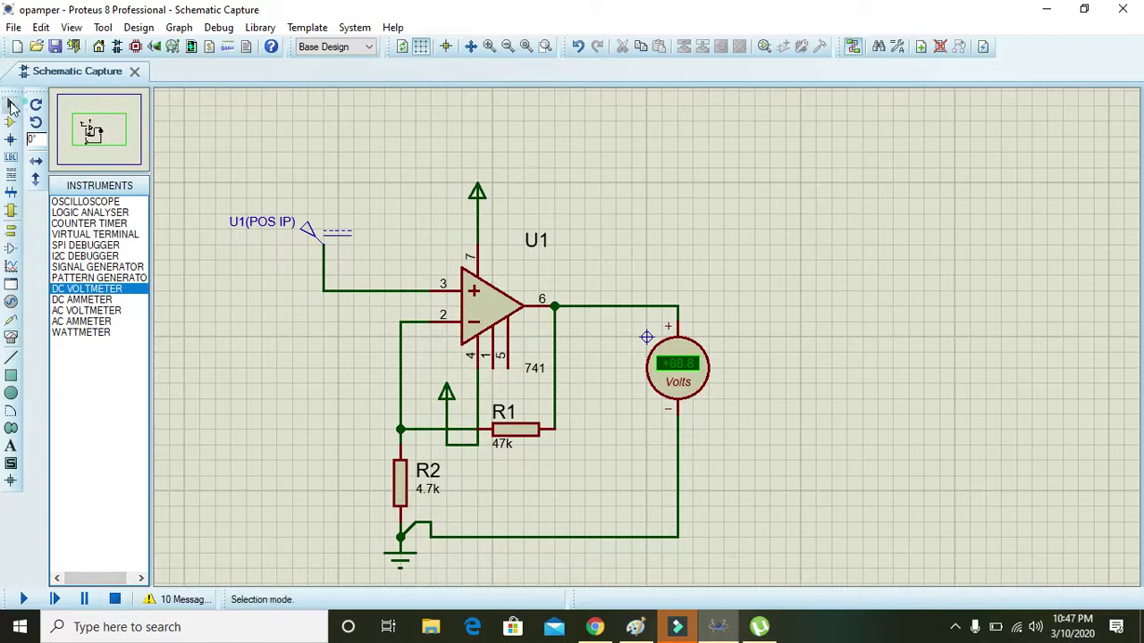
pyautogui.moveTo(446, 168); pyautogui.dragTo(533, 217)
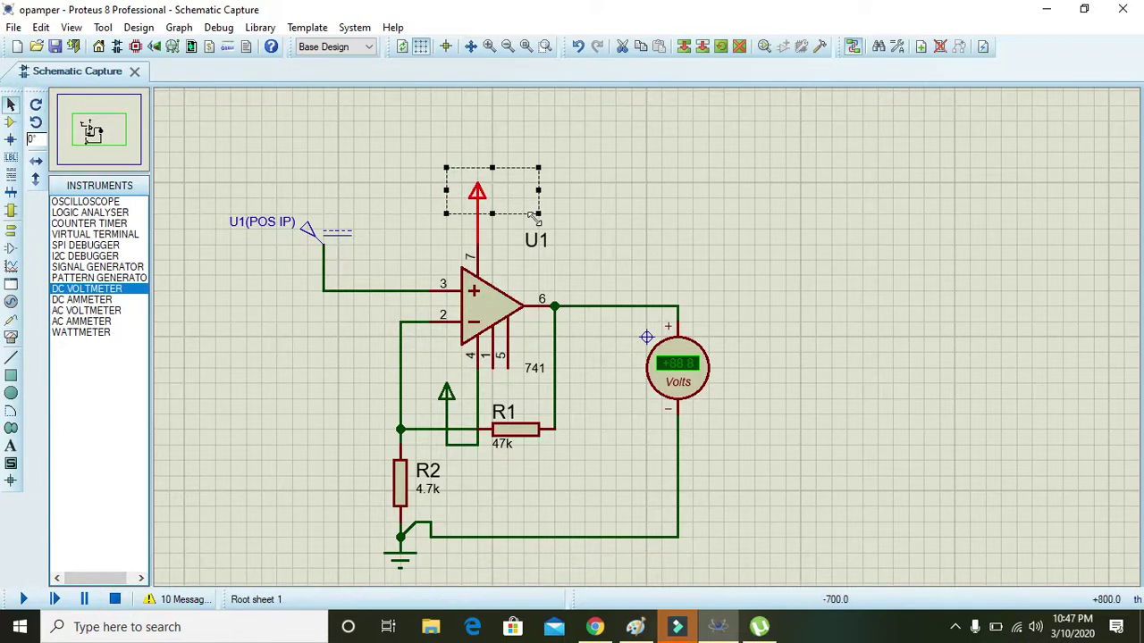
pyautogui.press('Delete')
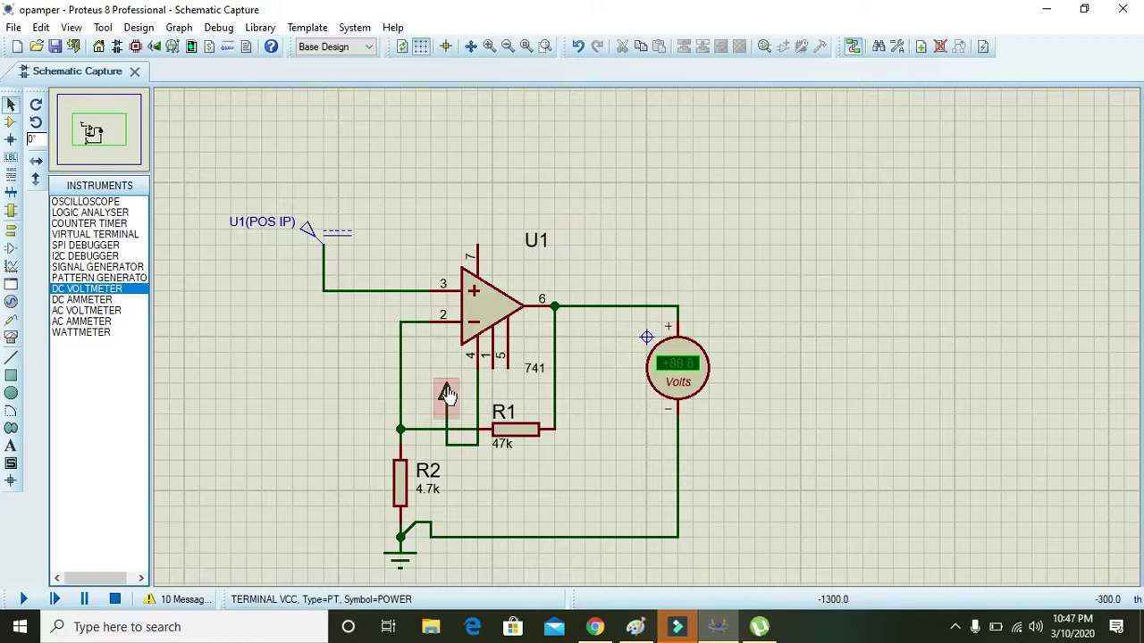
pyautogui.rightClick(449, 390)
pyautogui.click(590, 130)
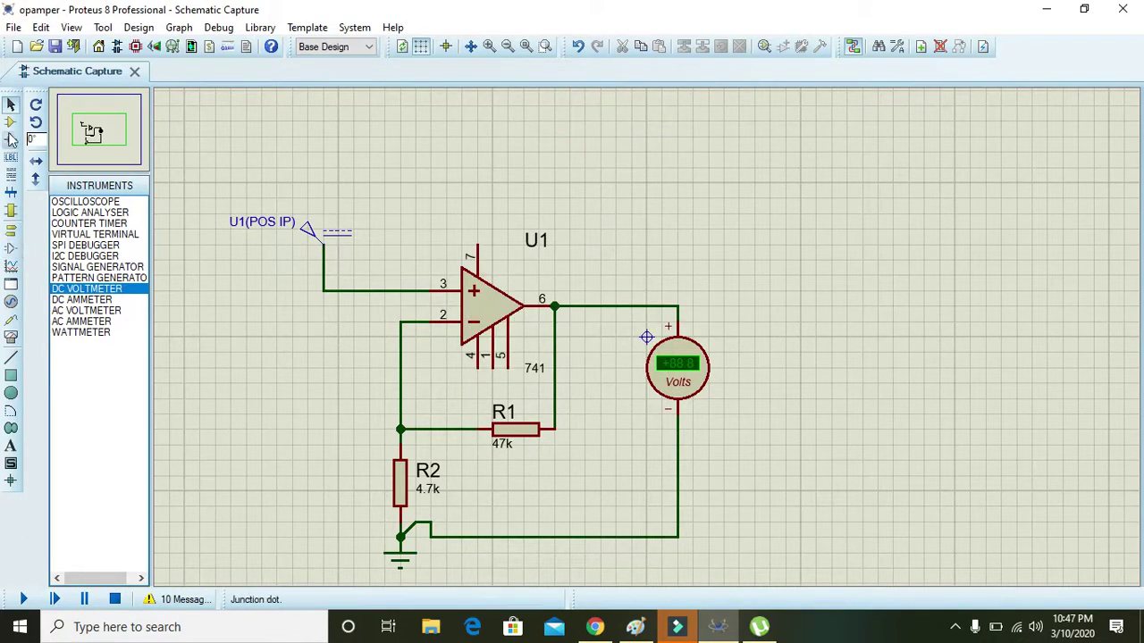
# Place a 15 V DC generator, U1(V+), above the op-amp wired to pin 7
pyautogui.click(11, 302)
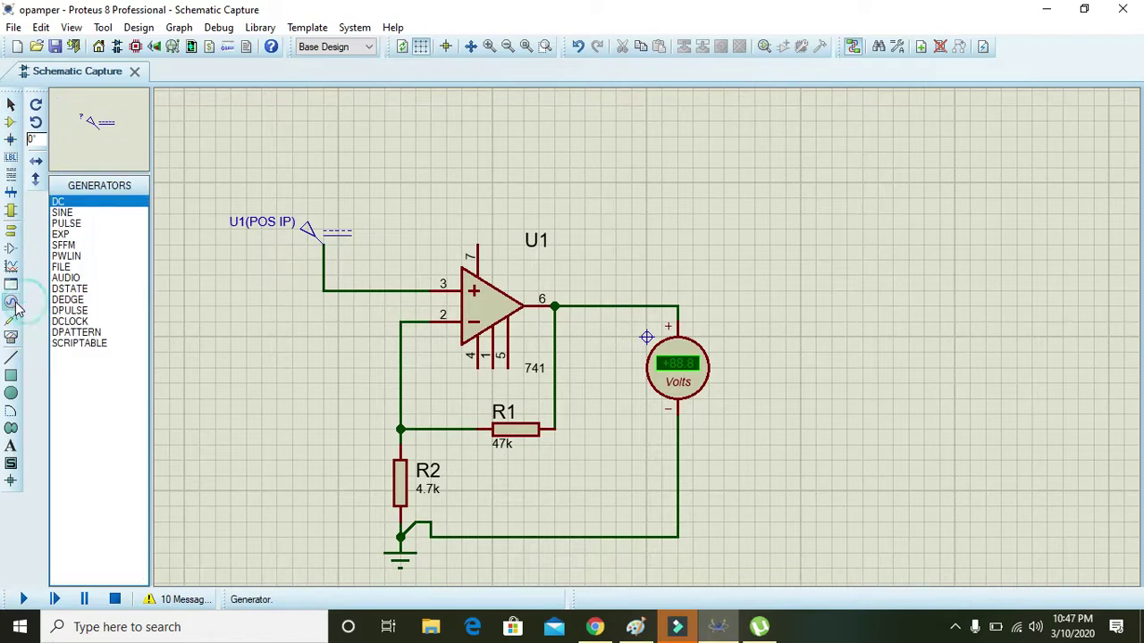
pyautogui.click(438, 174)
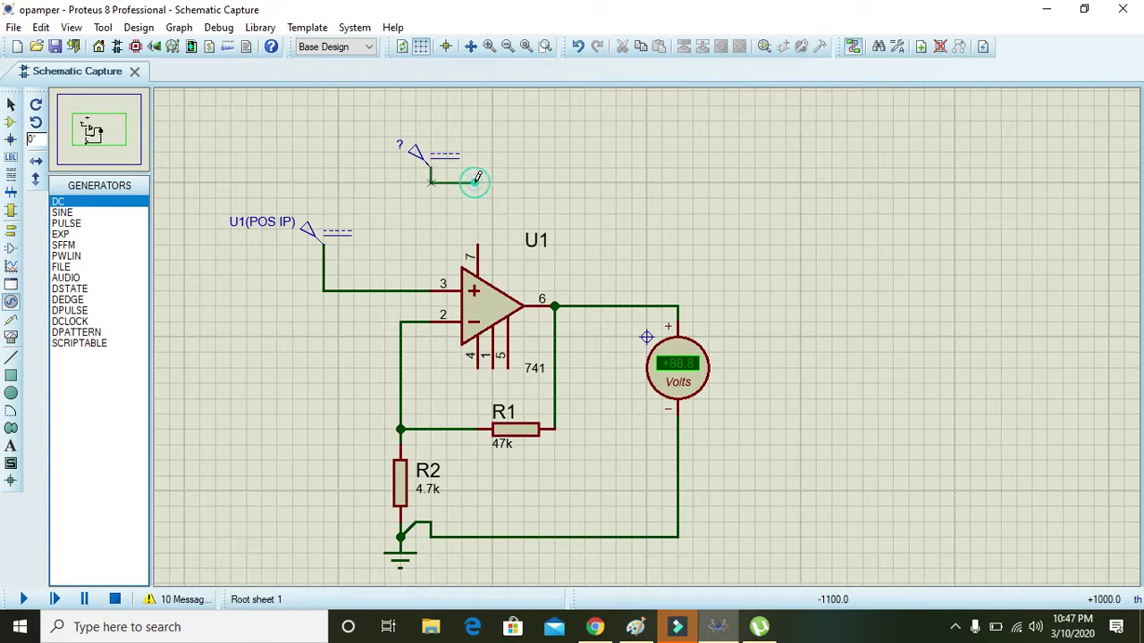
pyautogui.click(478, 247)
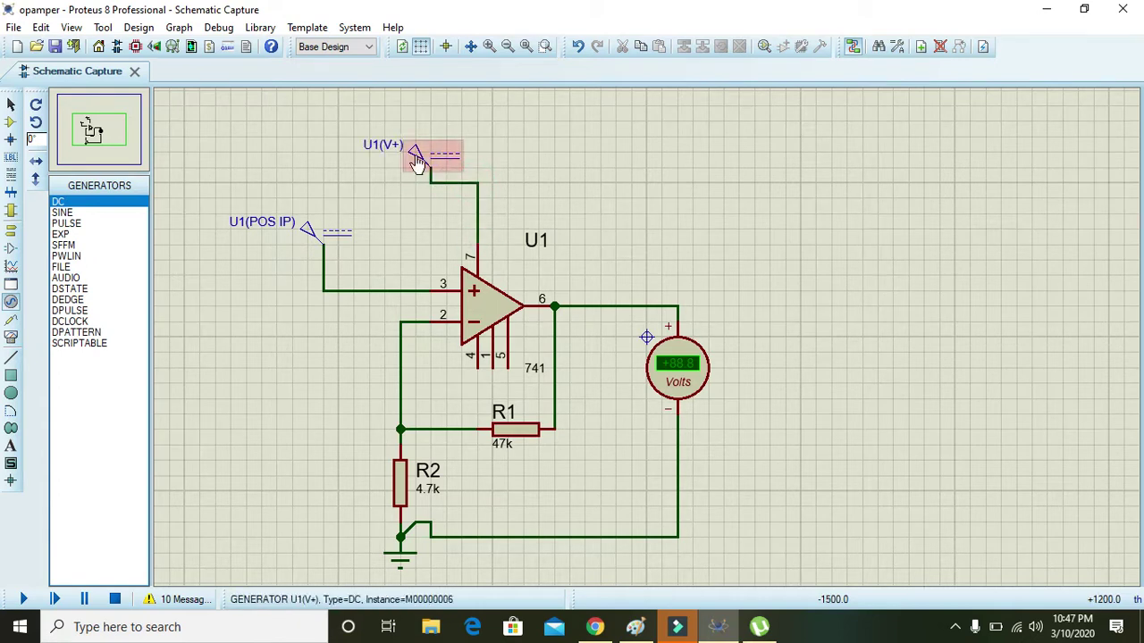
pyautogui.doubleClick(438, 174)
pyautogui.doubleClick(678, 131)
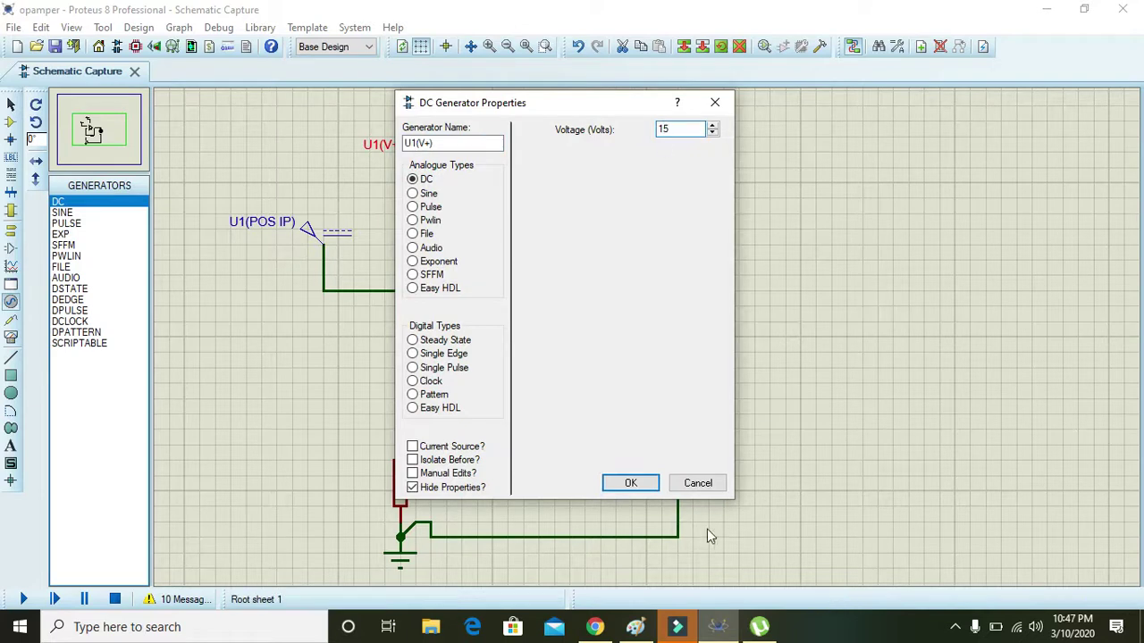
pyautogui.click(645, 487)
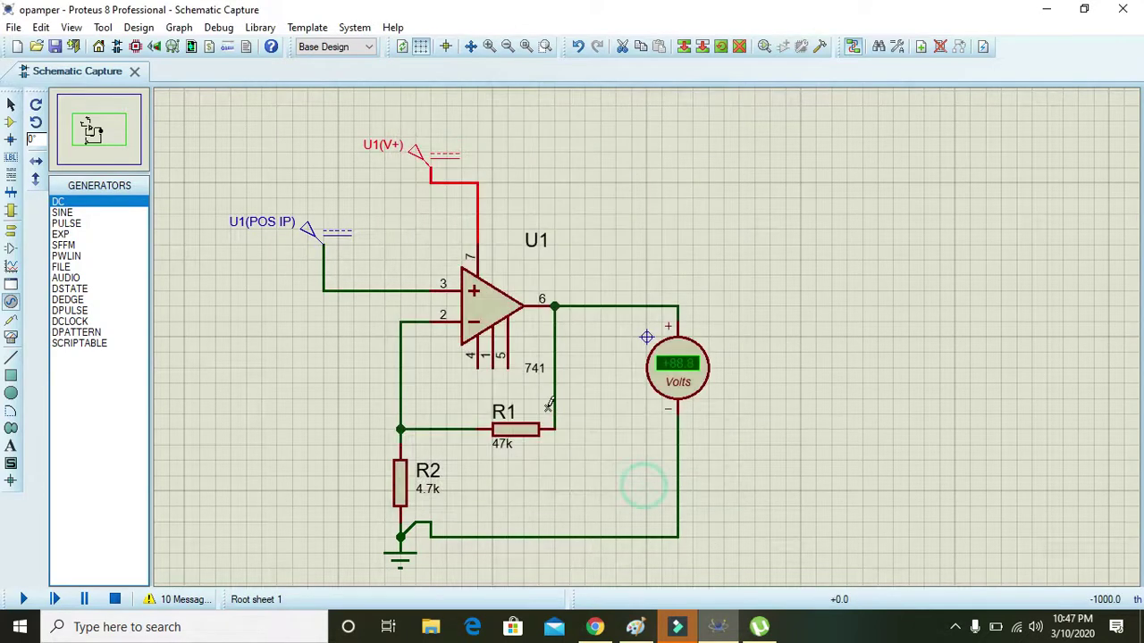
# Wire pin 4 to ground and run the simulation to read +13.2 V
pyautogui.click(472, 363)
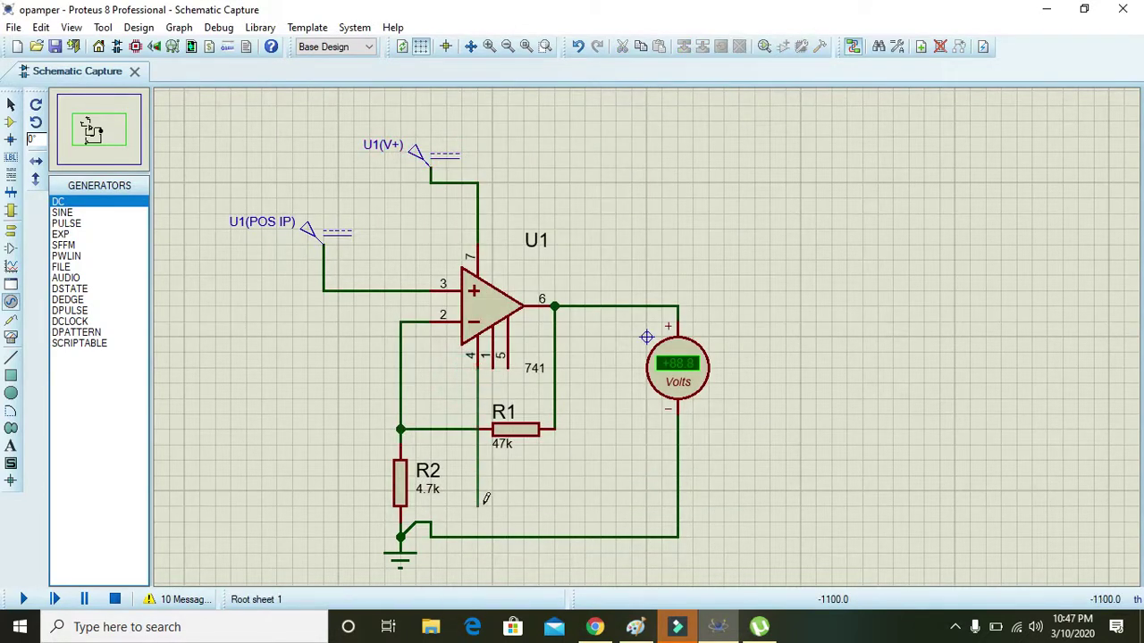
pyautogui.click(478, 537)
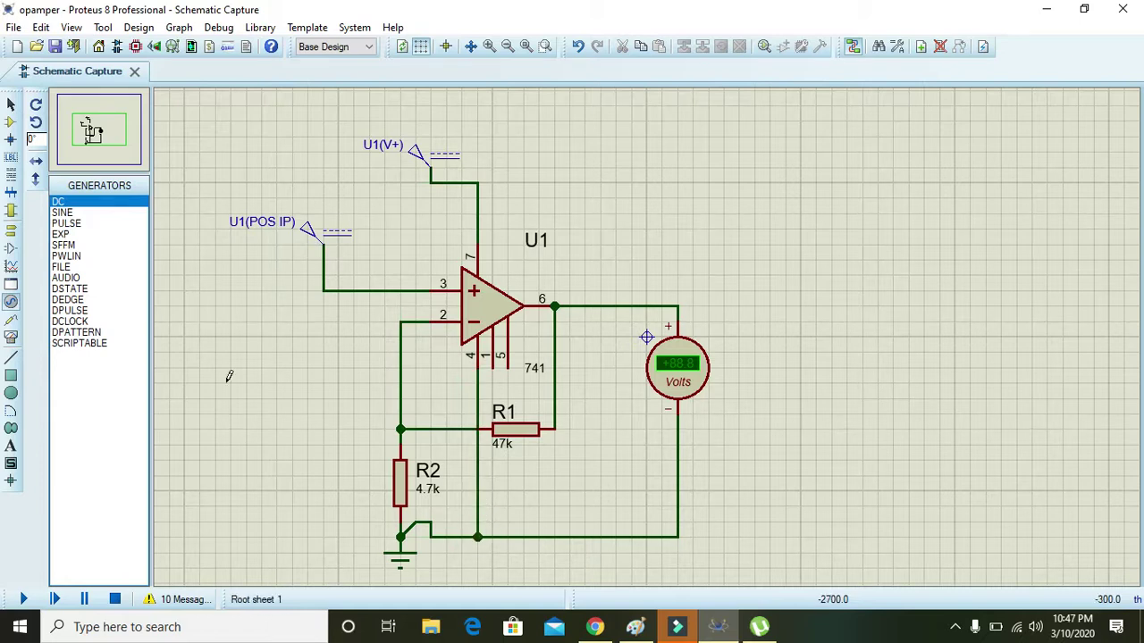
pyautogui.click(24, 600)
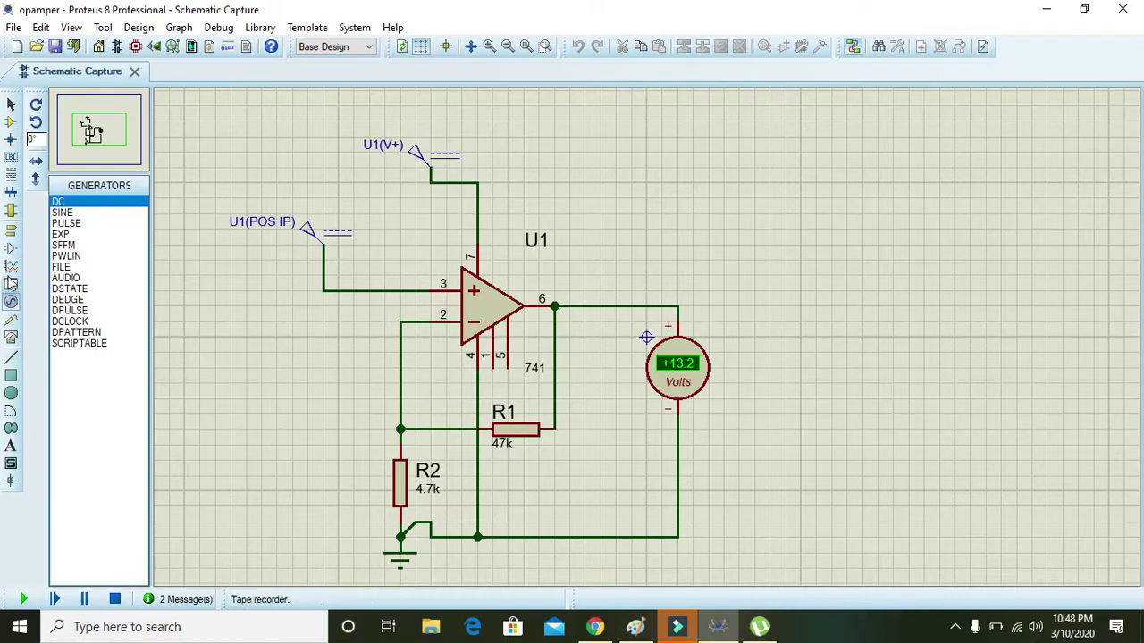
pyautogui.click(11, 336)
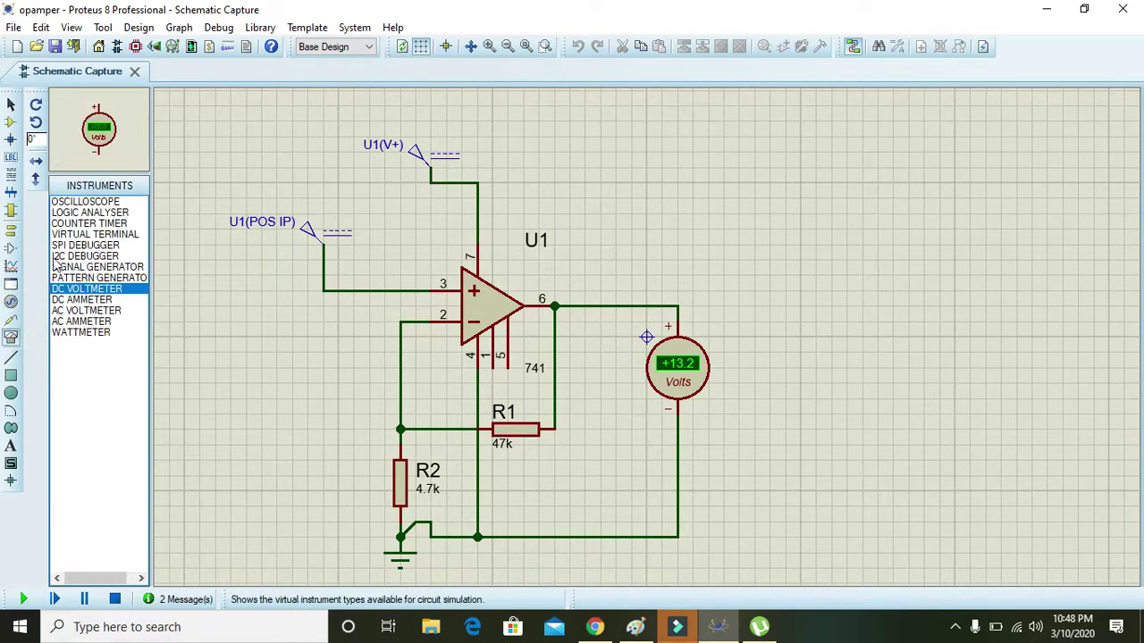
pyautogui.click(90, 202)
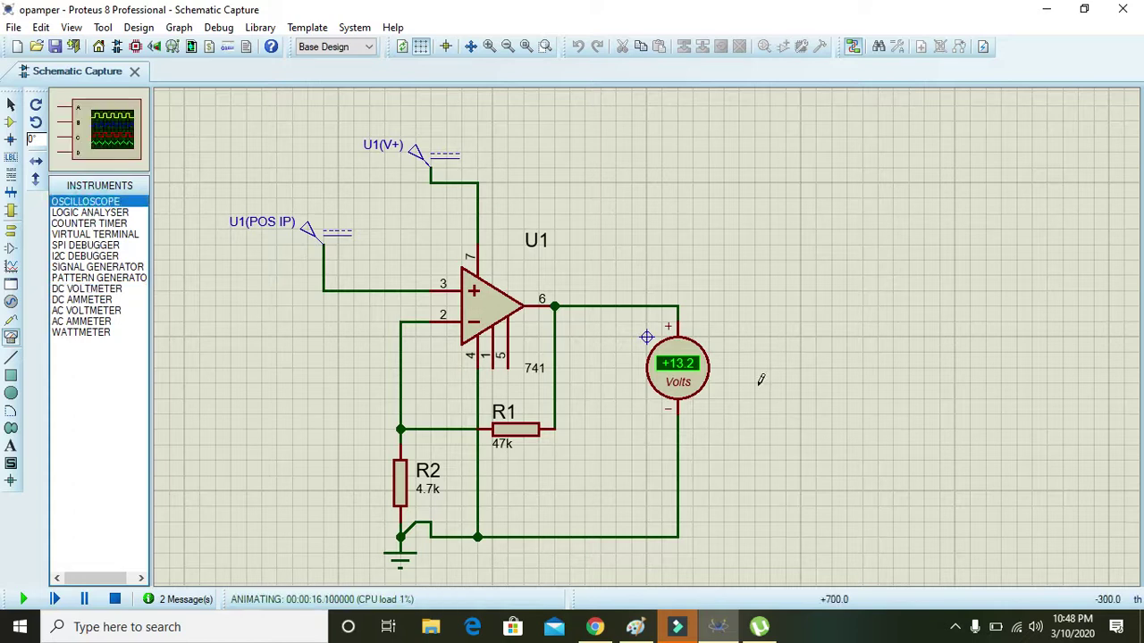
pyautogui.click(834, 361)
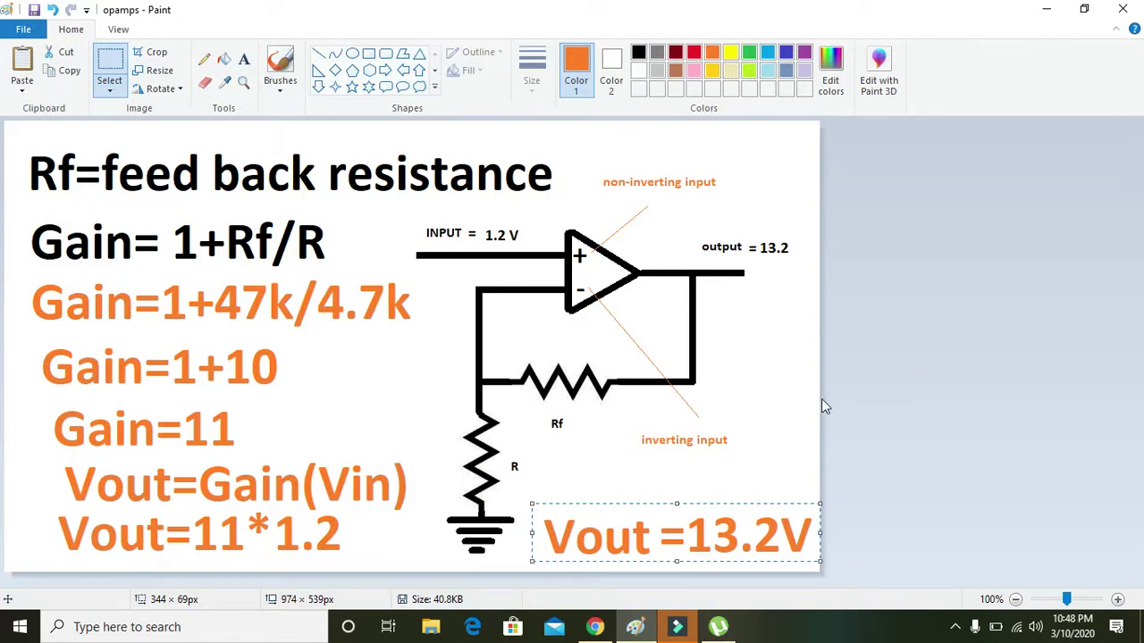
pyautogui.click(820, 399)
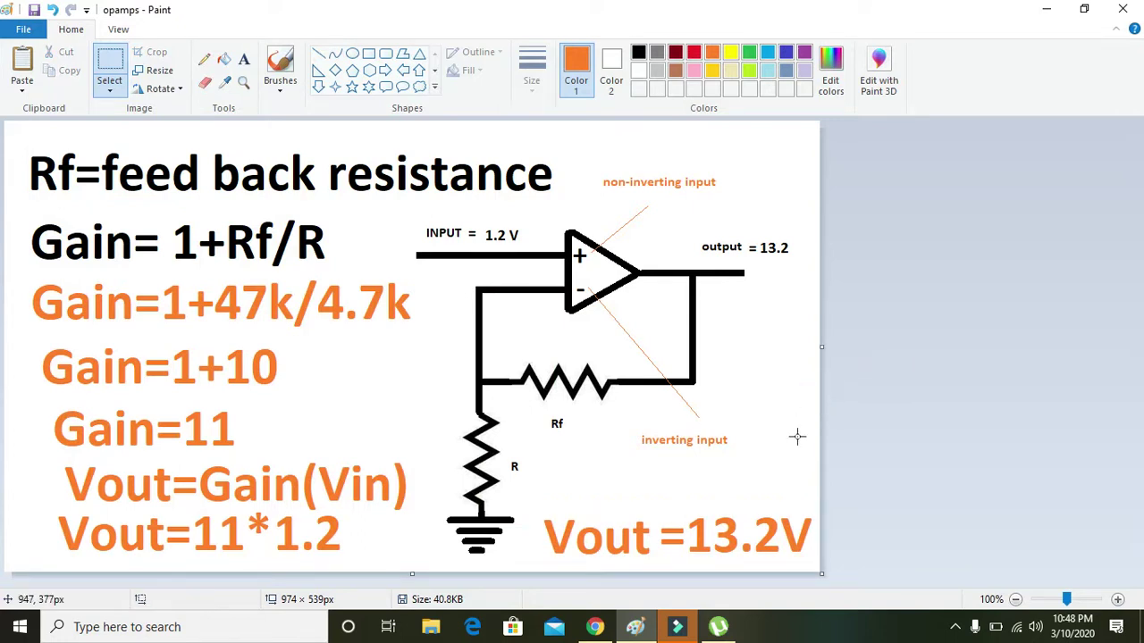